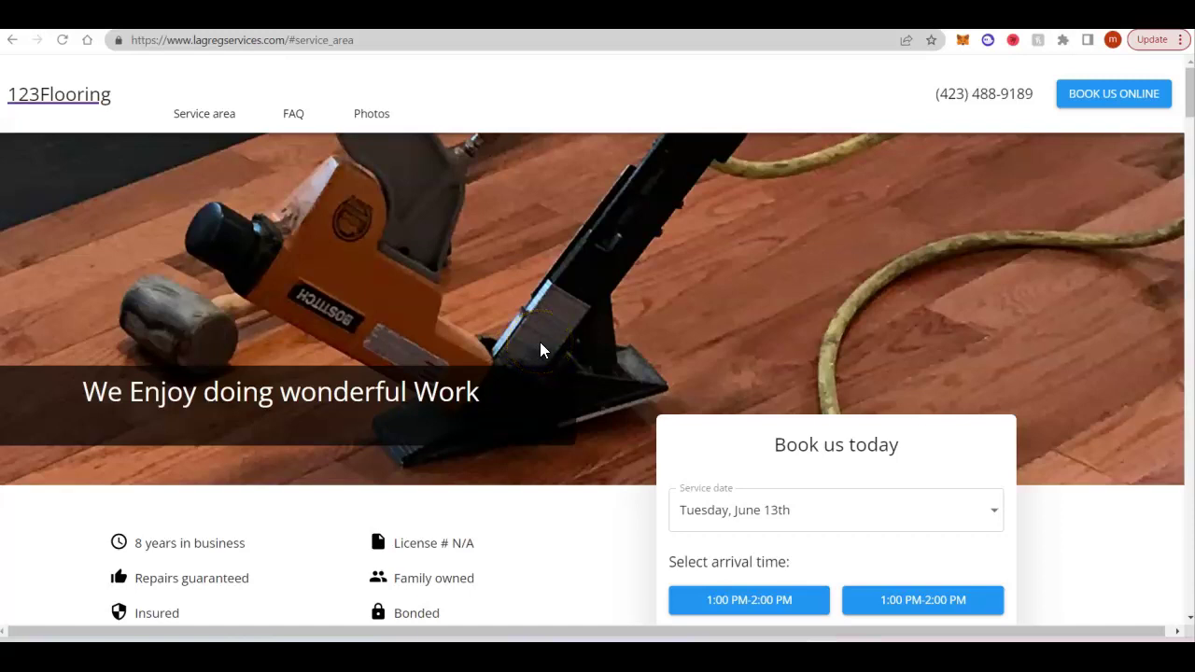
# Step: Review the 123Flooring homepage's booking section and service area, and read the FAQ answer about paying upfront or making a deposit
pyautogui.scroll(-1, 539, 350)
pyautogui.scroll(-1, 540, 350)
pyautogui.scroll(-2, 539, 350)
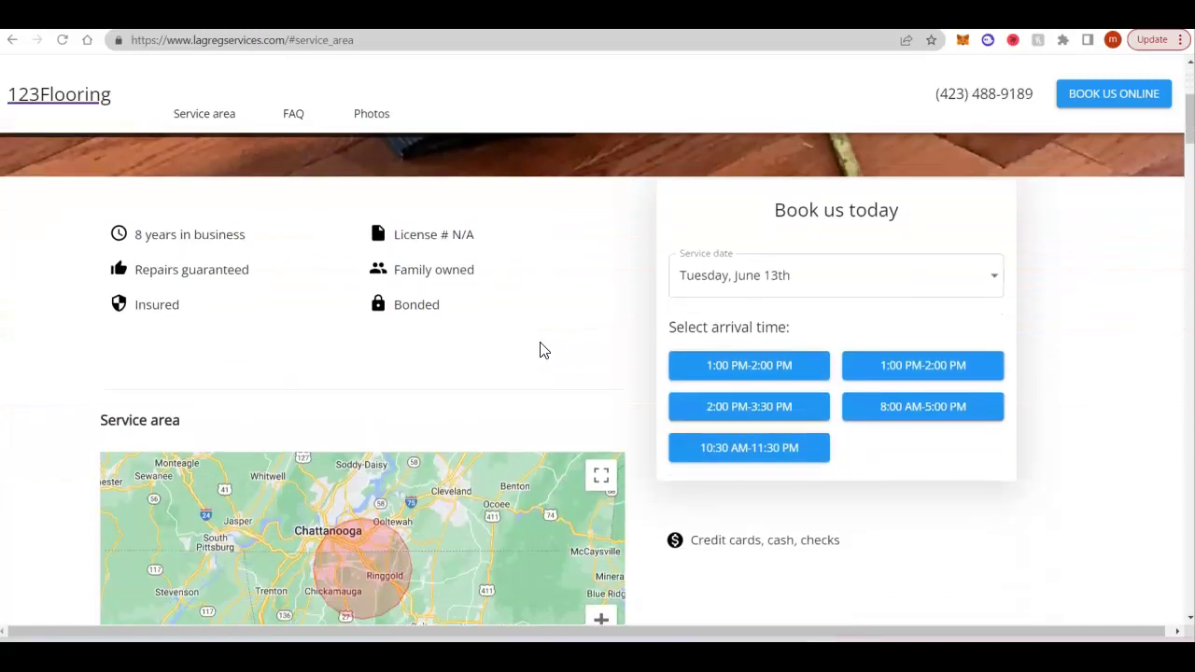
pyautogui.scroll(-4, 539, 350)
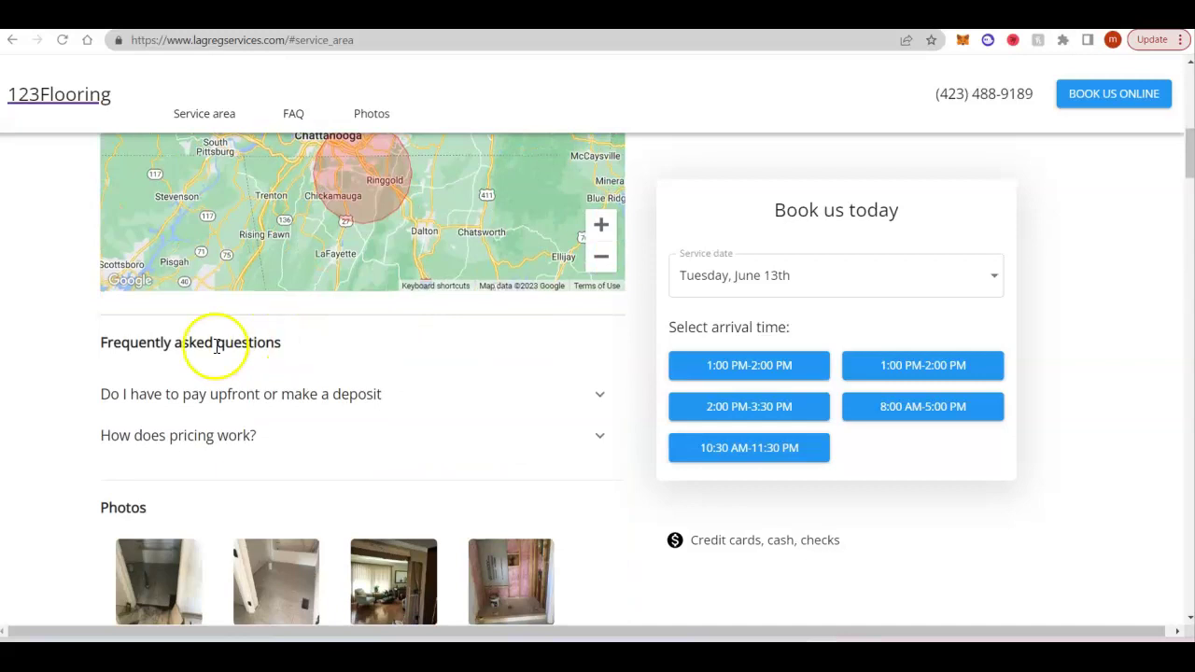
pyautogui.click(435, 391)
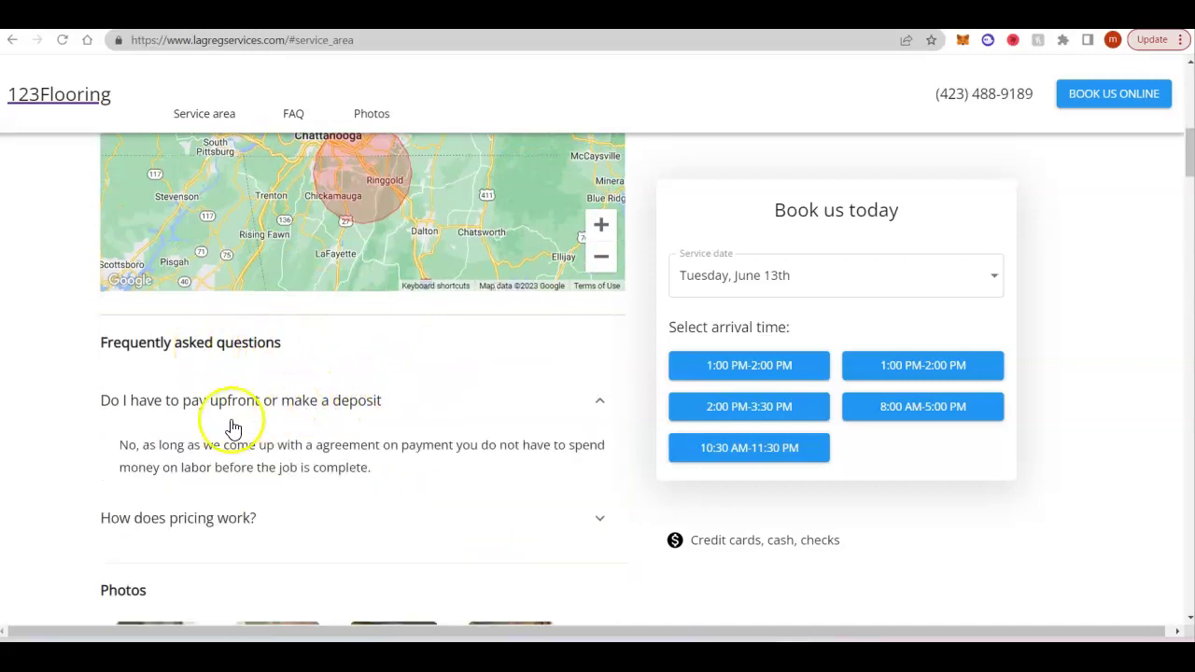
pyautogui.moveTo(128, 418); pyautogui.dragTo(308, 488)
pyautogui.click(308, 487)
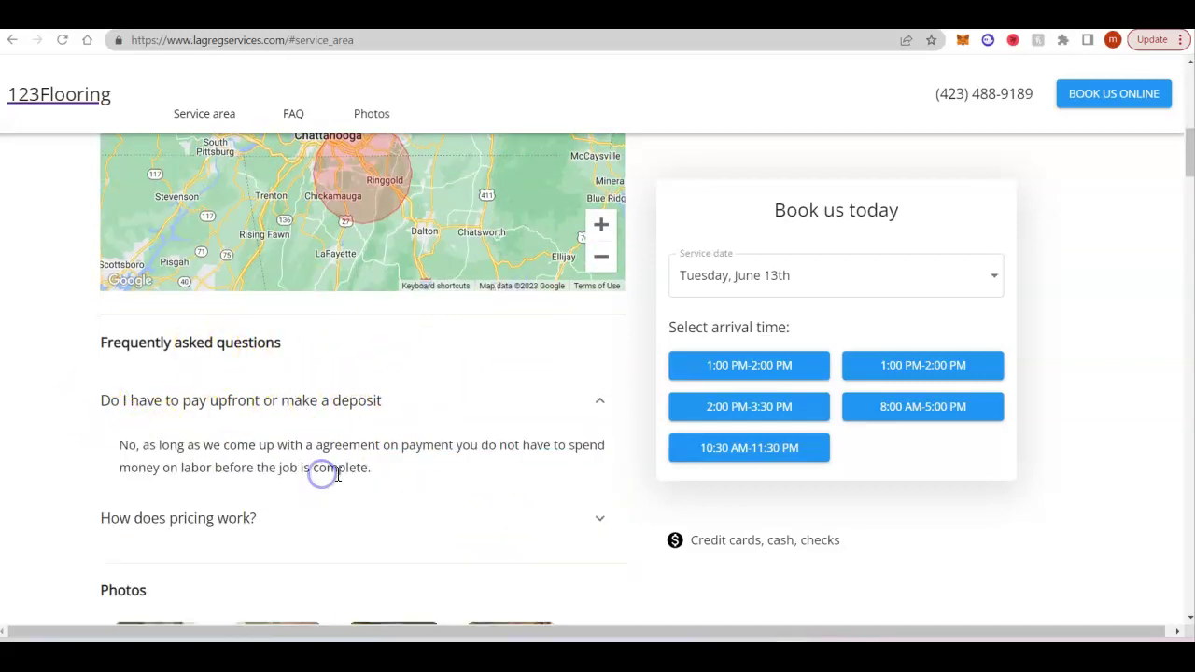
# Step: Browse the 123Flooring photo gallery down to the footer, checking one framing photo's file name without saving it
pyautogui.scroll(-10, 341, 473)
pyautogui.scroll(-15, 343, 475)
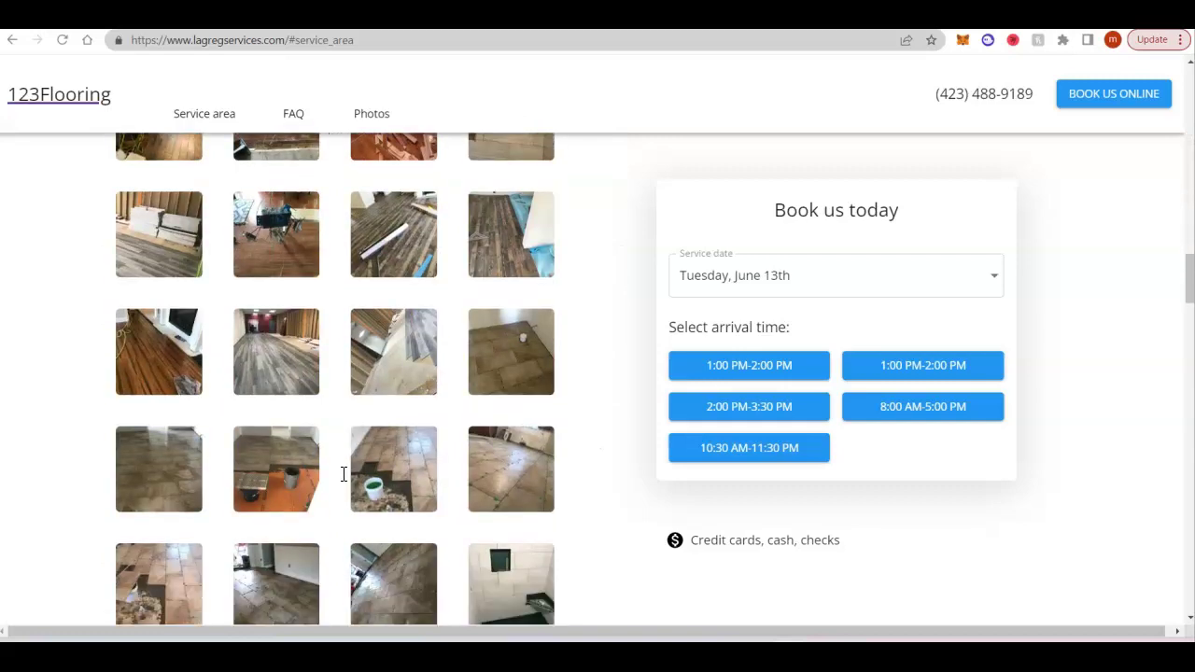
pyautogui.scroll(-15, 344, 474)
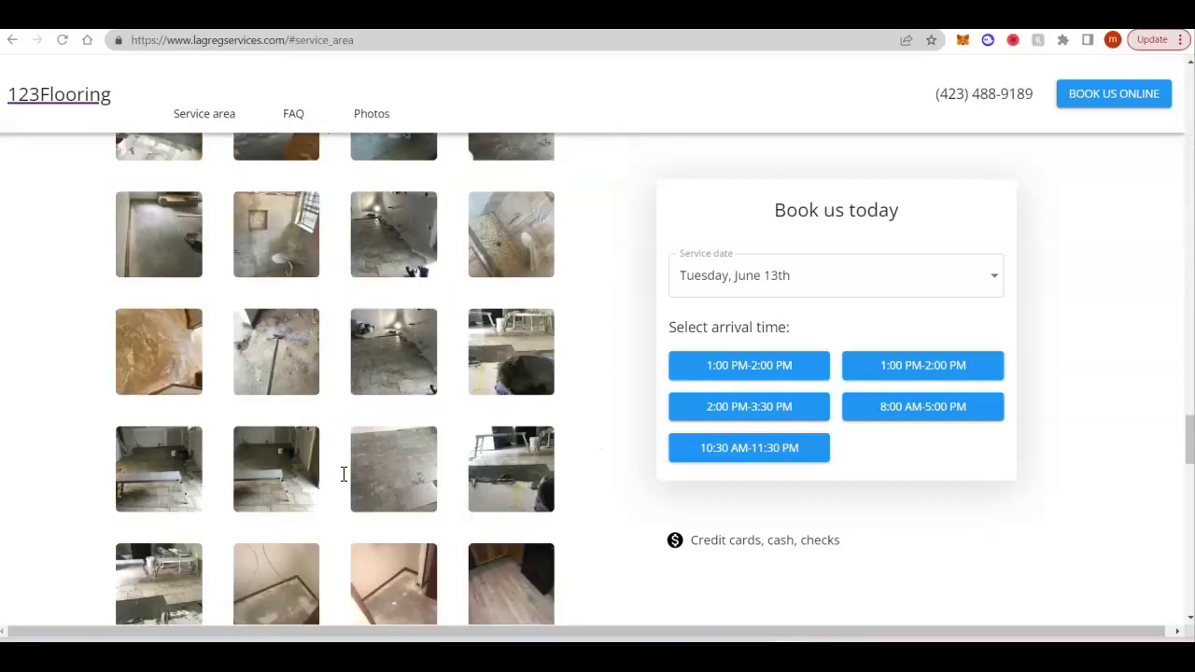
pyautogui.rightClick(382, 385)
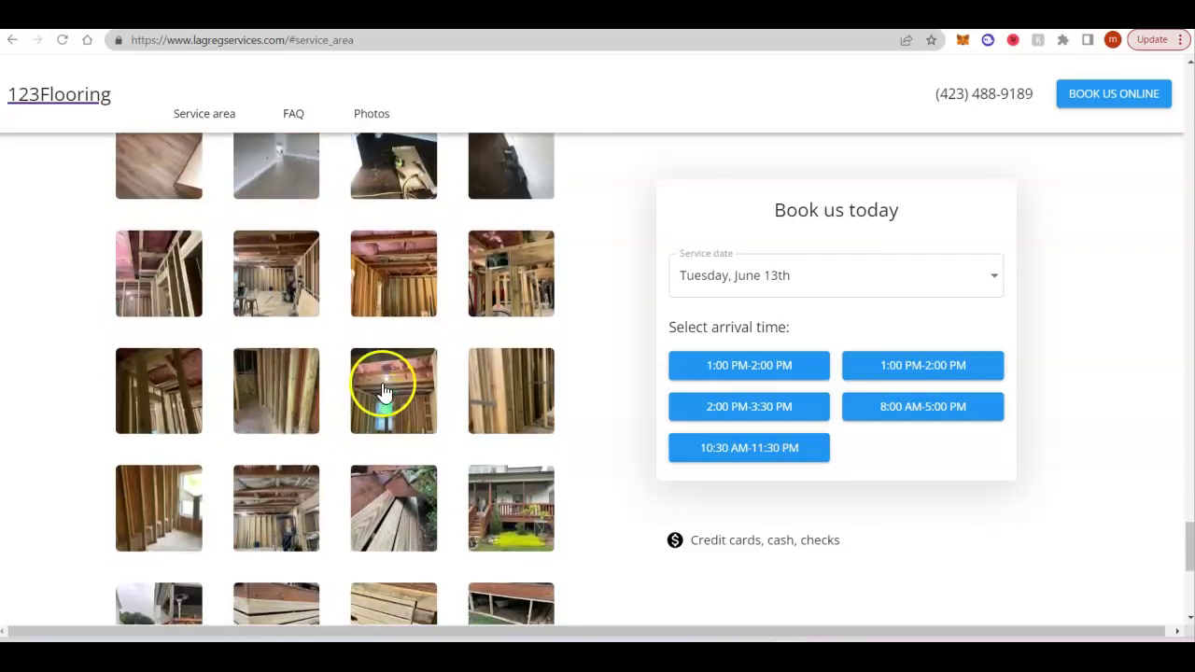
pyautogui.click(404, 416)
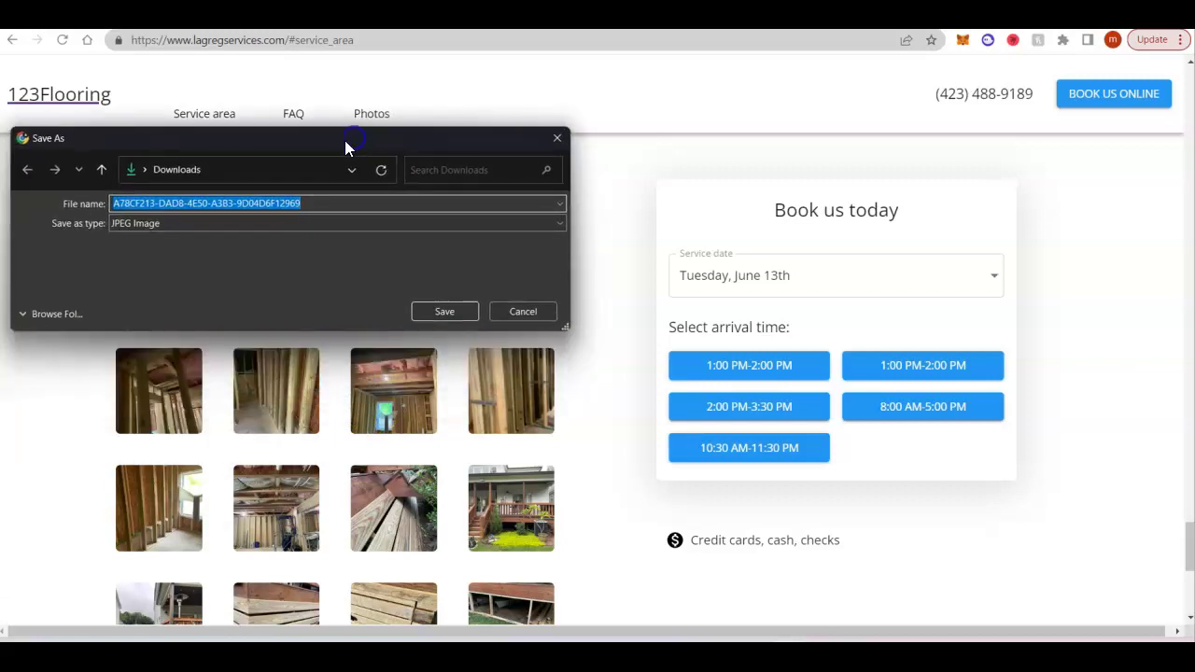
pyautogui.click(515, 313)
pyautogui.scroll(-5, 576, 355)
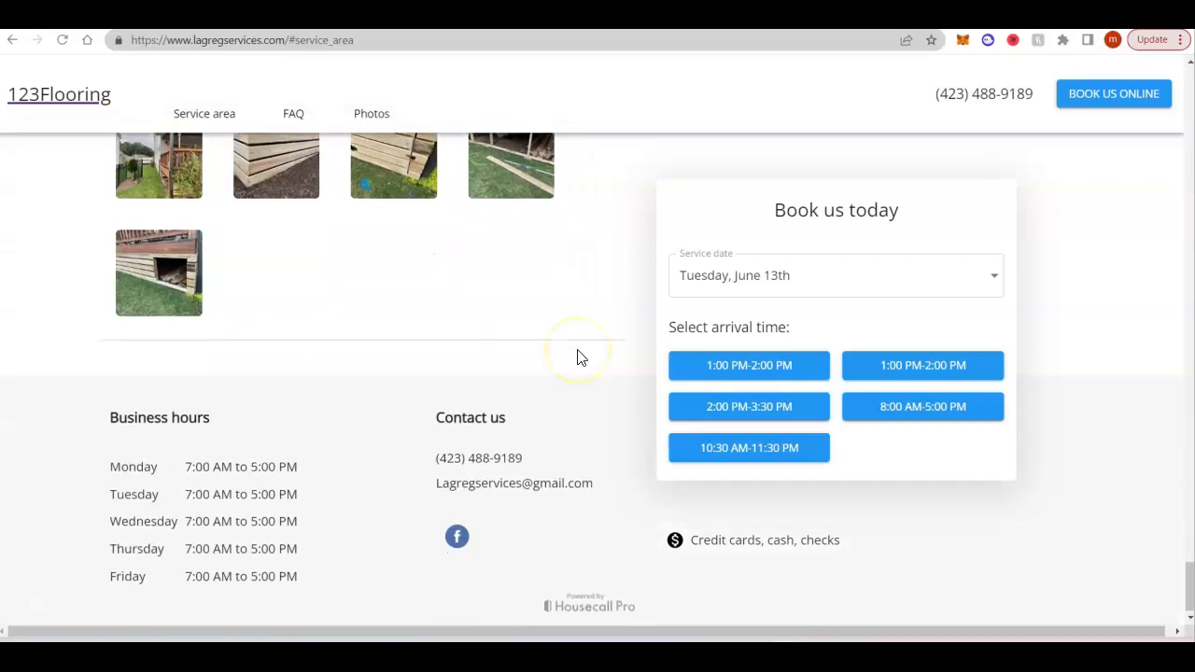
pyautogui.scroll(10, 576, 355)
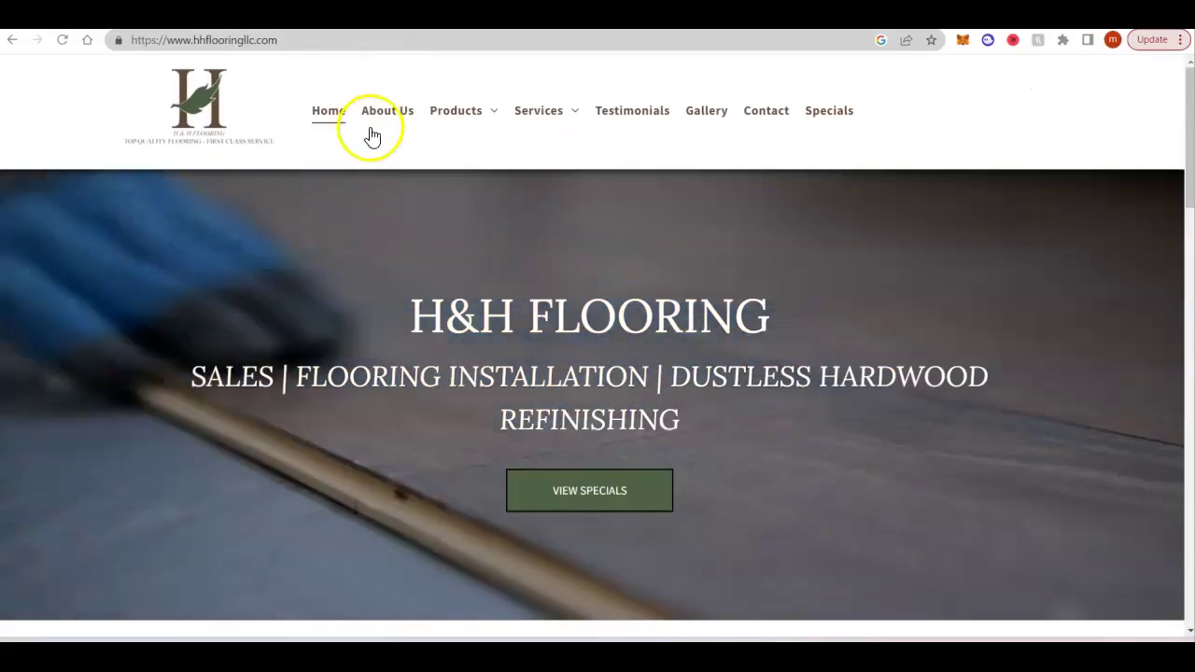
# Step: Review the H&H Flooring homepage from the products and company description down to the testimonial and business hours
pyautogui.scroll(-5, 599, 253)
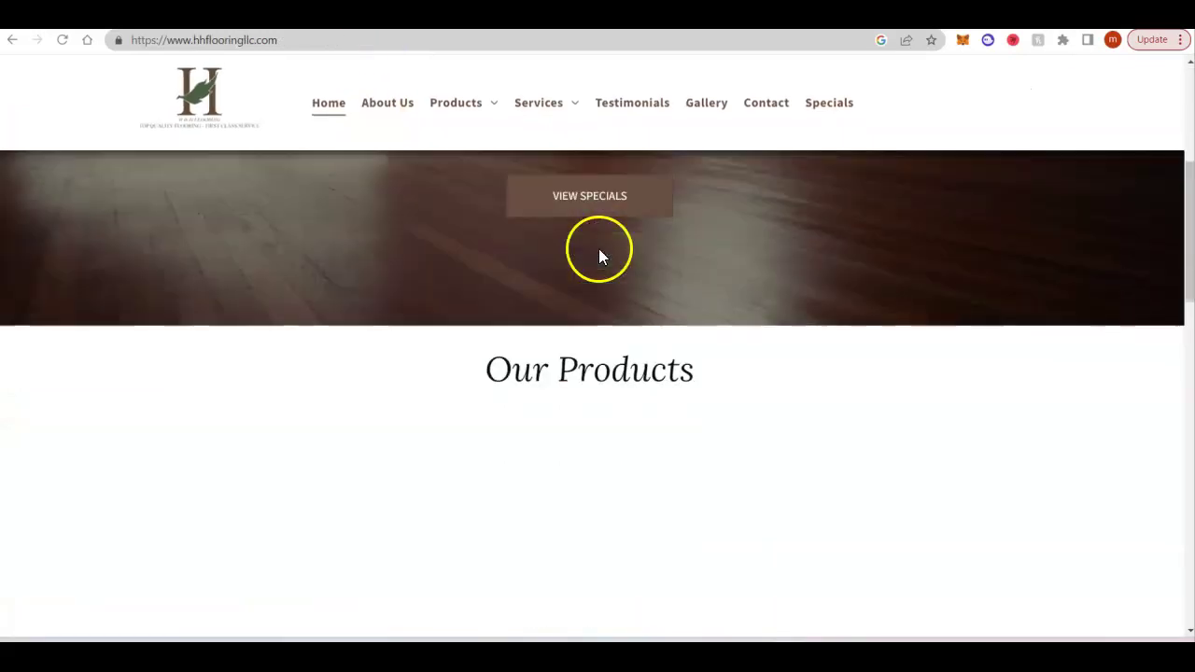
pyautogui.scroll(-8, 601, 257)
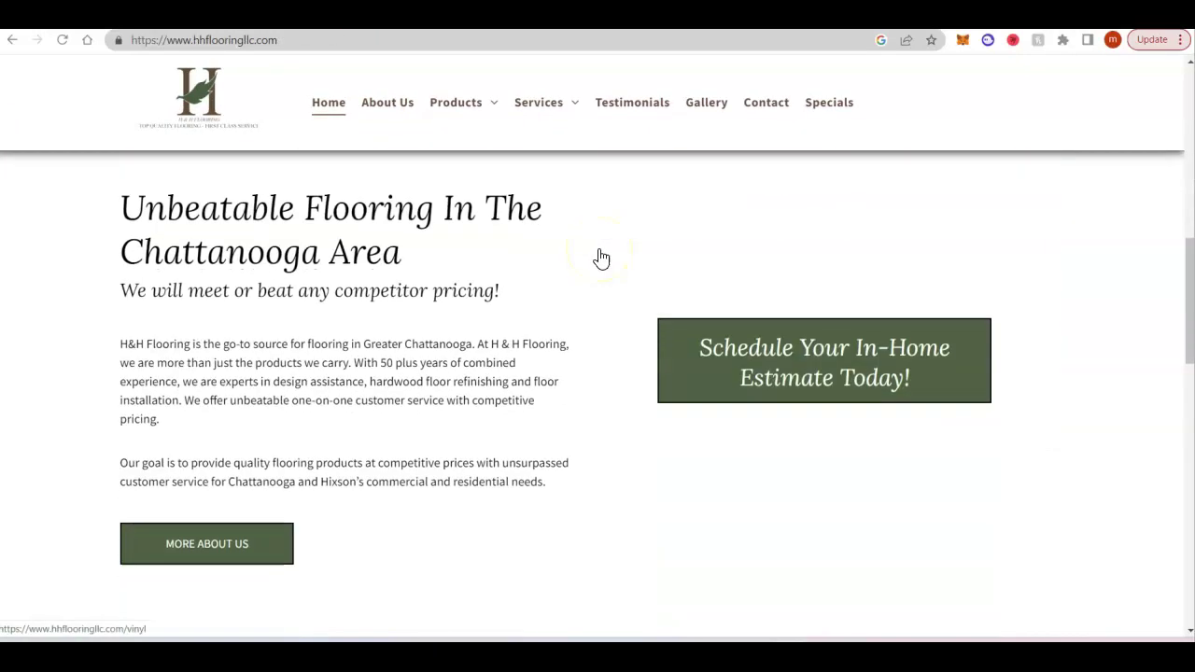
pyautogui.scroll(-8, 601, 257)
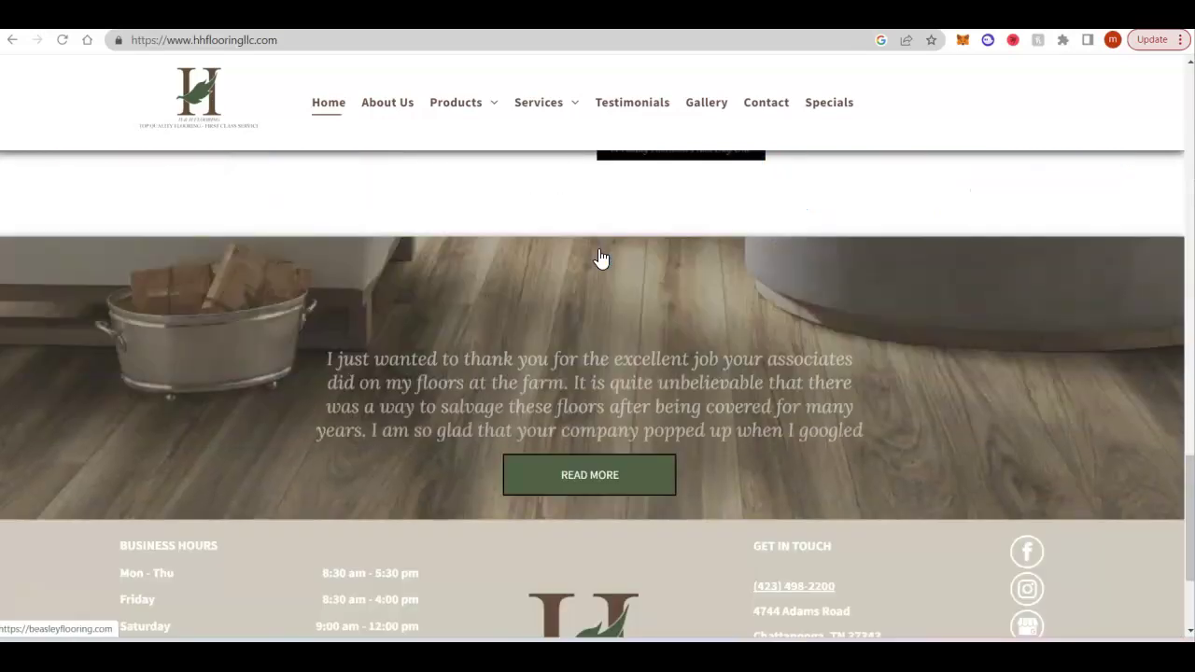
pyautogui.scroll(20, 598, 248)
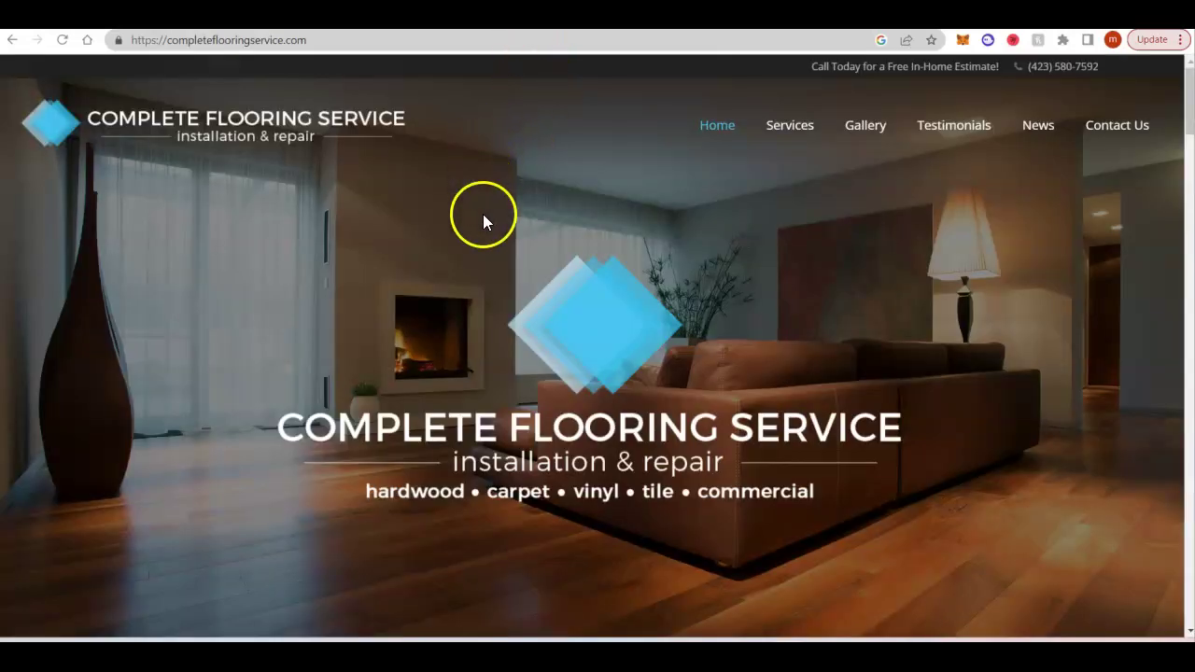
# Step: Examine the Complete Flooring Service homepage for its service descriptions, water damage section, coupons, mission, testimonials and award badges
pyautogui.scroll(-6, 488, 239)
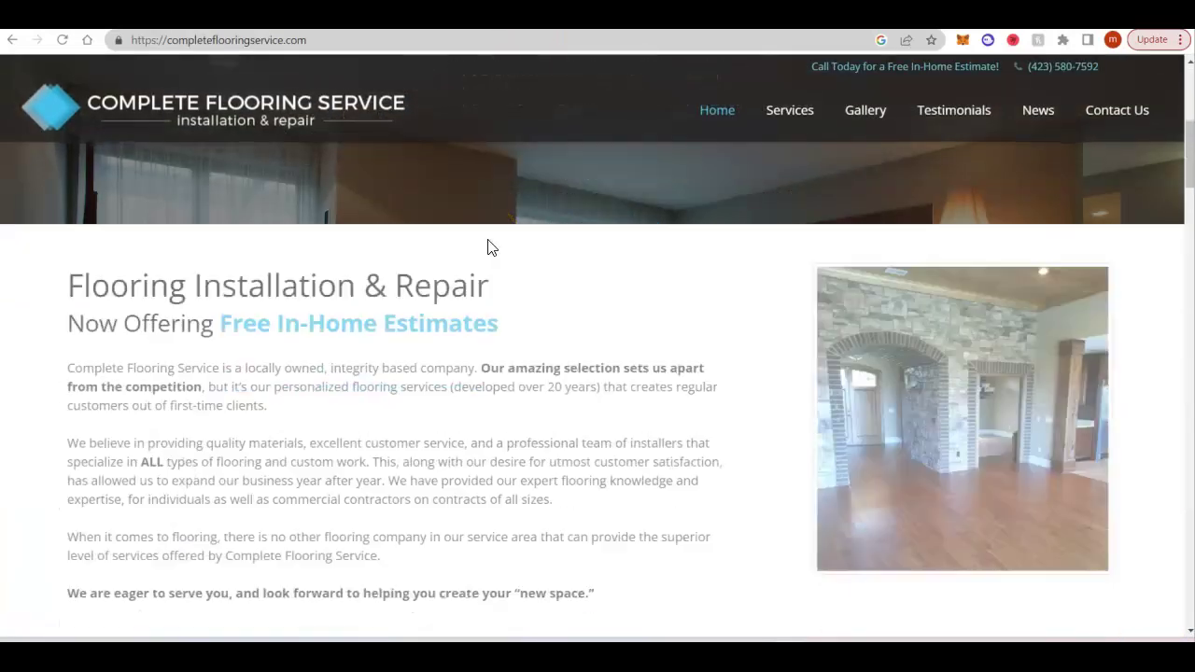
pyautogui.scroll(-8, 488, 245)
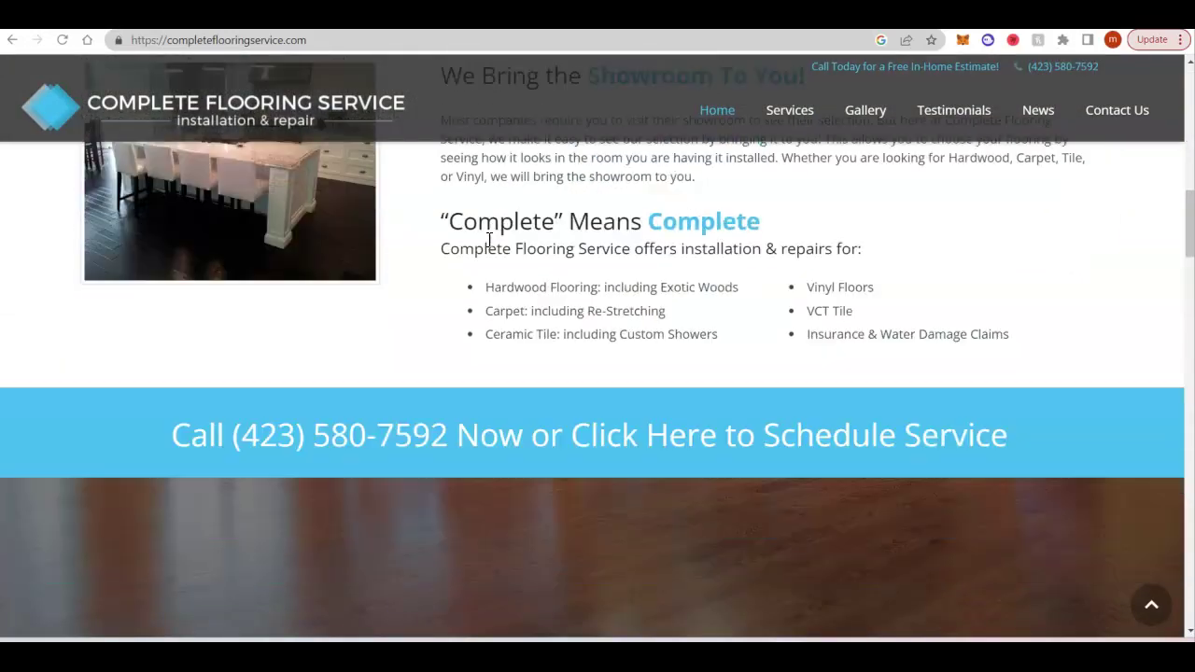
pyautogui.scroll(-8, 488, 240)
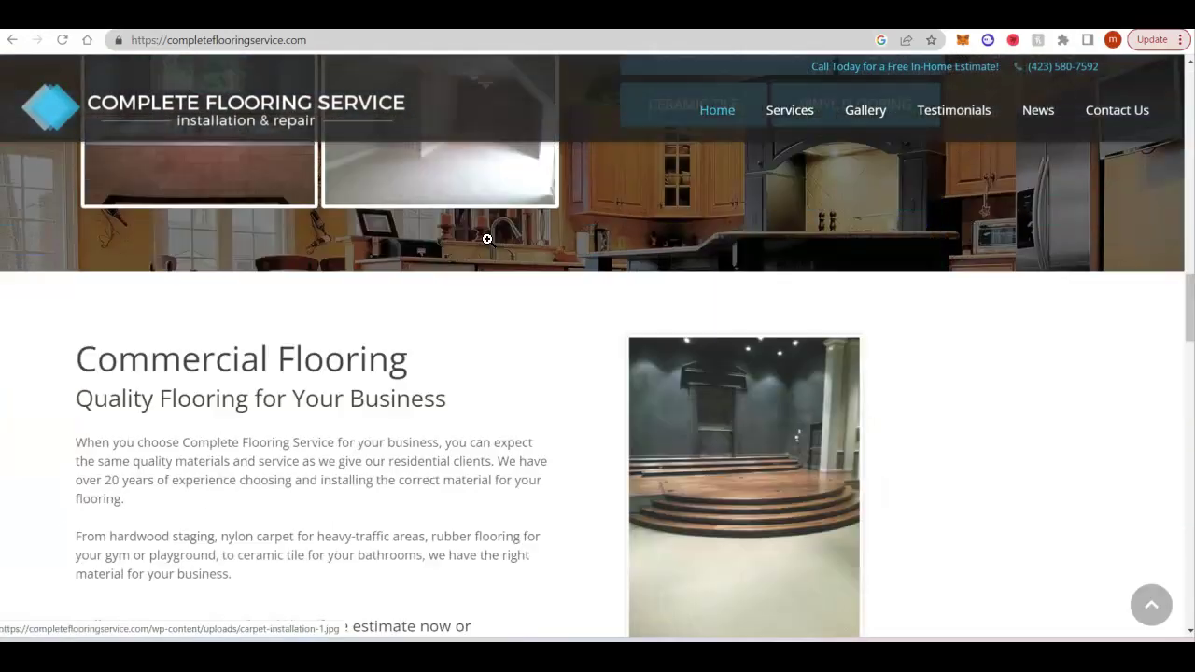
pyautogui.scroll(-5, 488, 243)
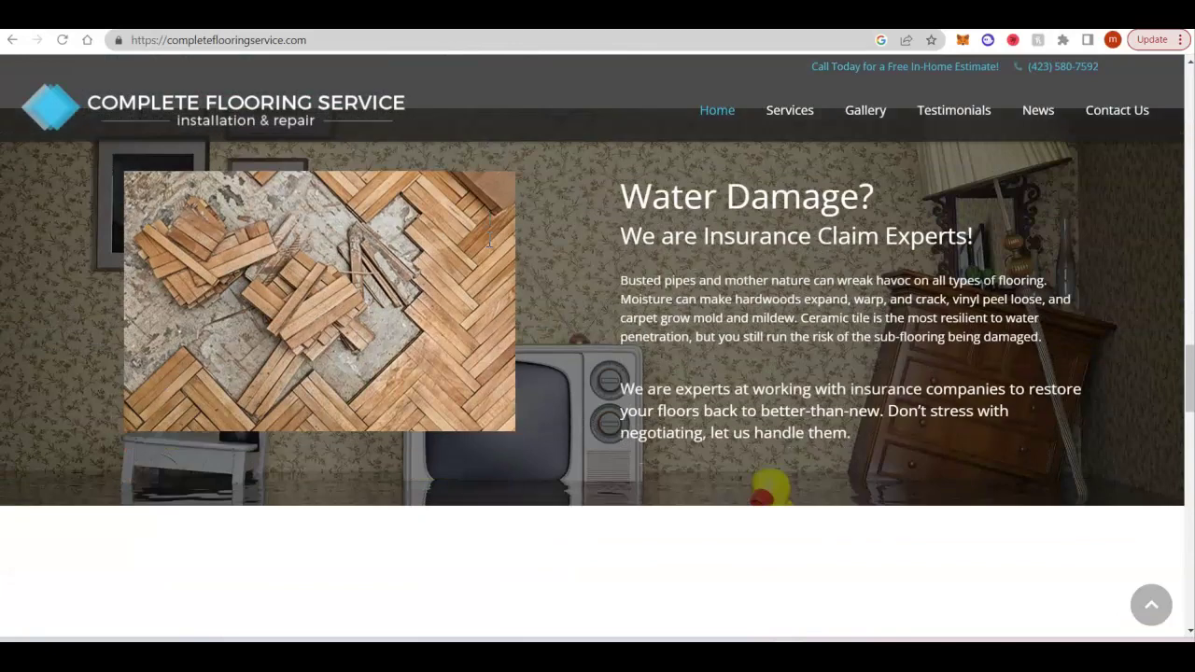
pyautogui.scroll(-3, 487, 245)
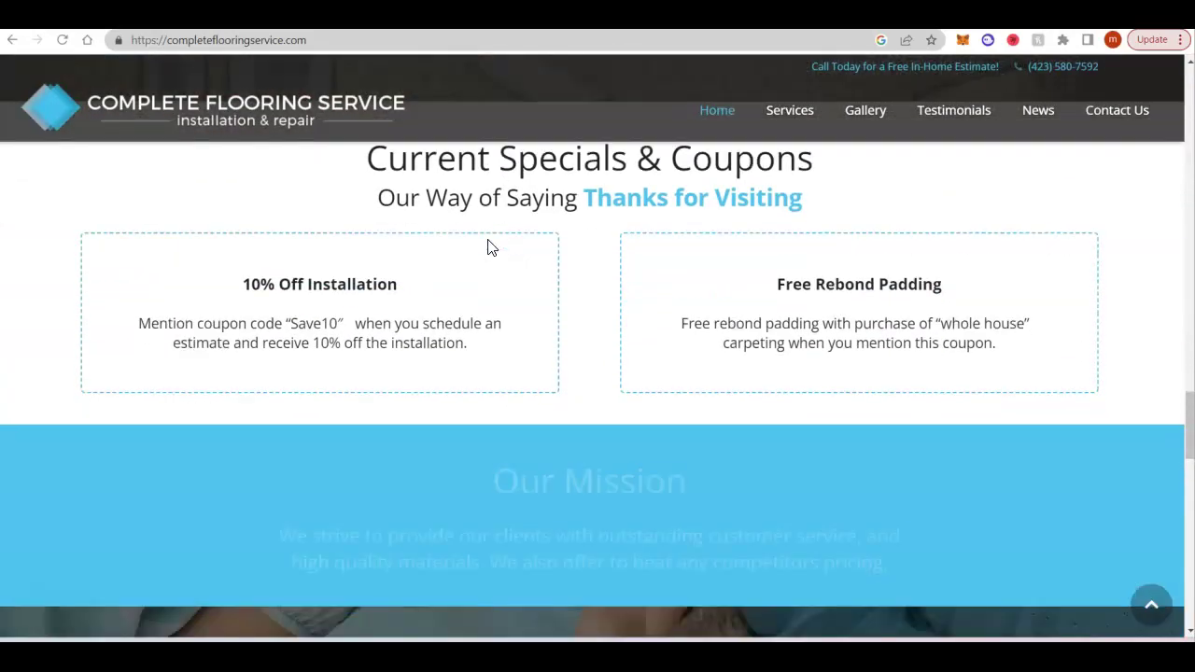
pyautogui.scroll(-3, 491, 246)
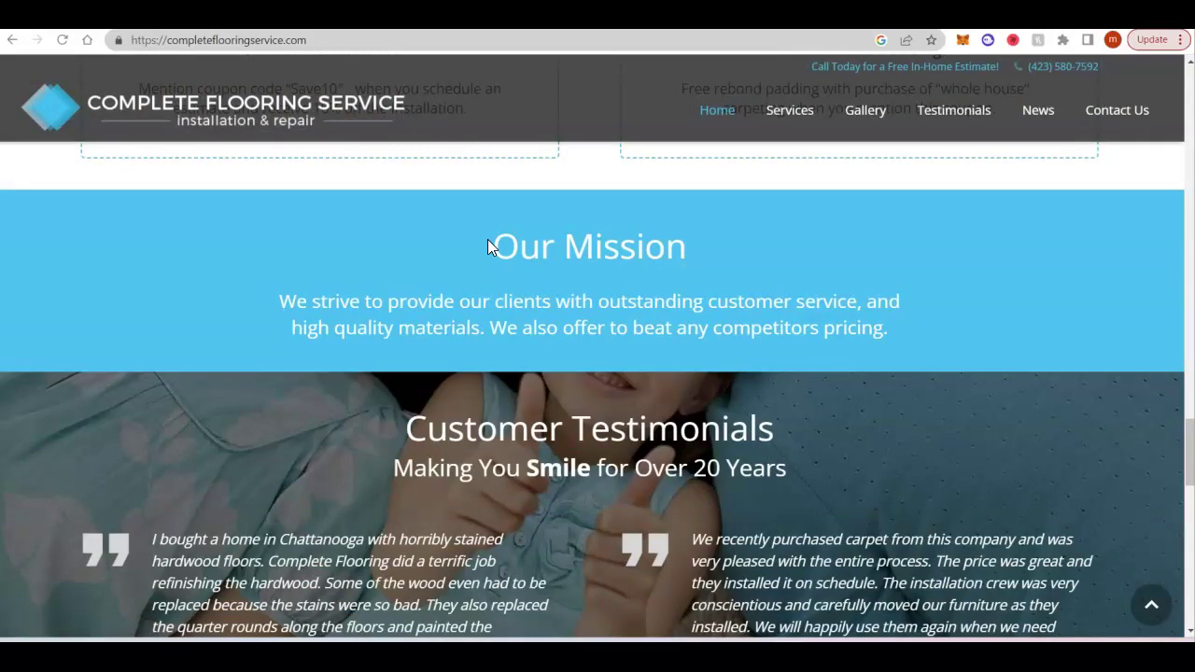
pyautogui.scroll(-8, 487, 237)
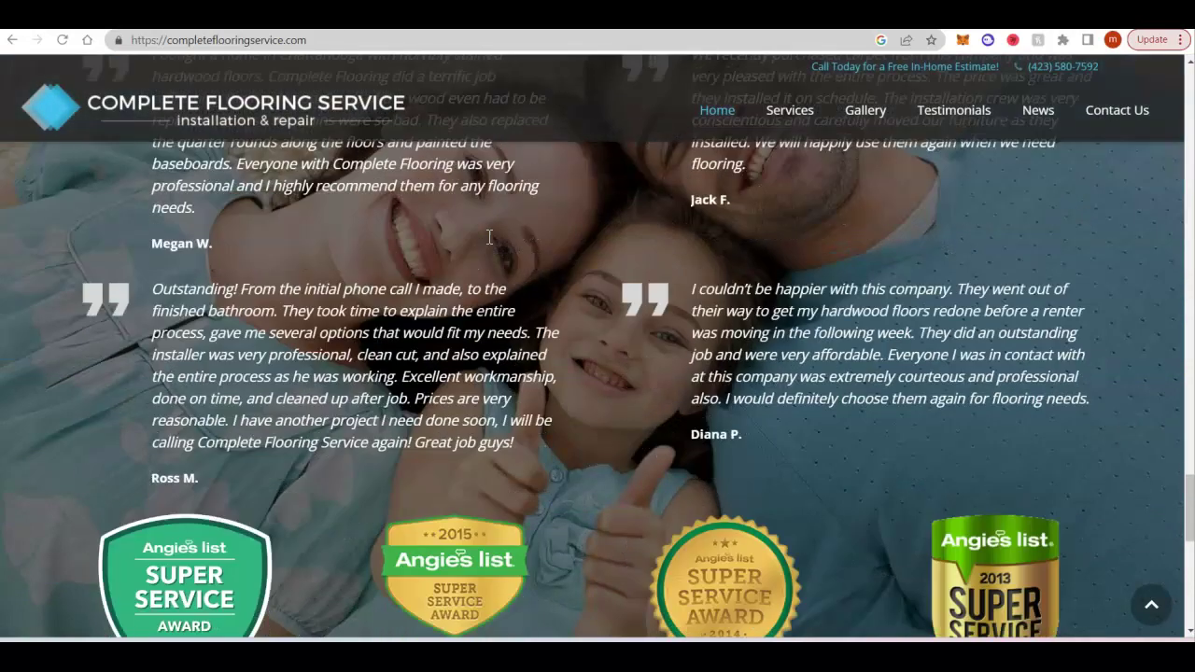
pyautogui.scroll(-6, 490, 237)
pyautogui.scroll(12, 490, 237)
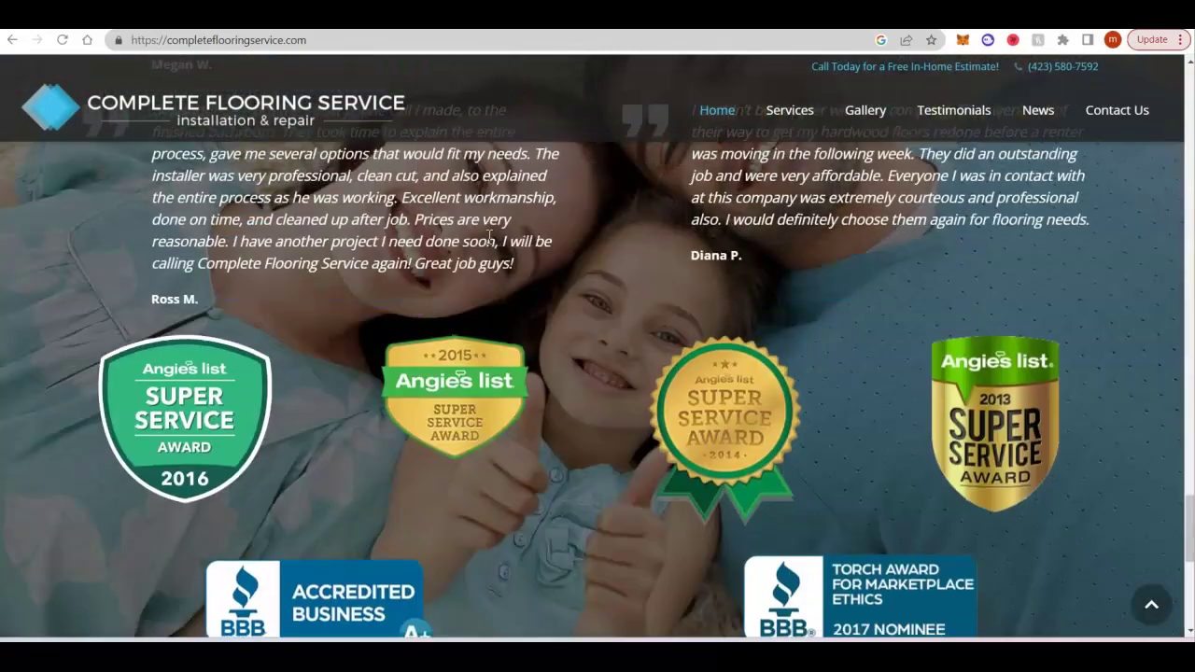
pyautogui.scroll(20, 489, 237)
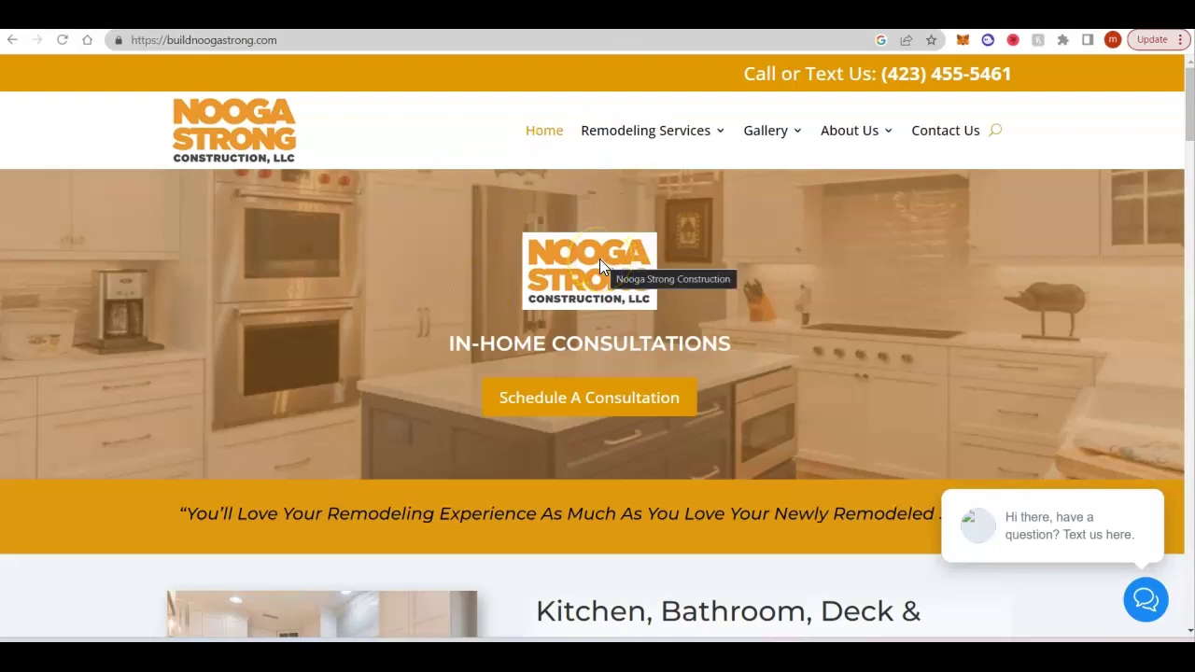
# Step: Review the Nooga Strong Construction homepage, covering its remodeling services, customer reviews and media features
pyautogui.scroll(-8, 599, 258)
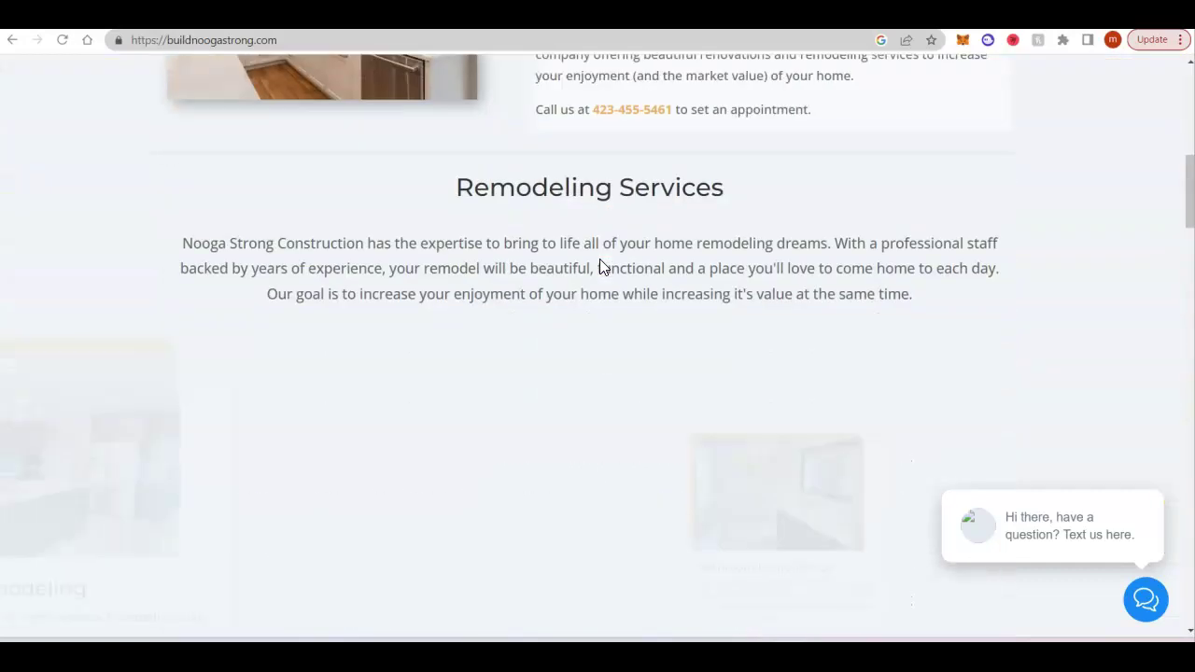
pyautogui.scroll(-9, 601, 265)
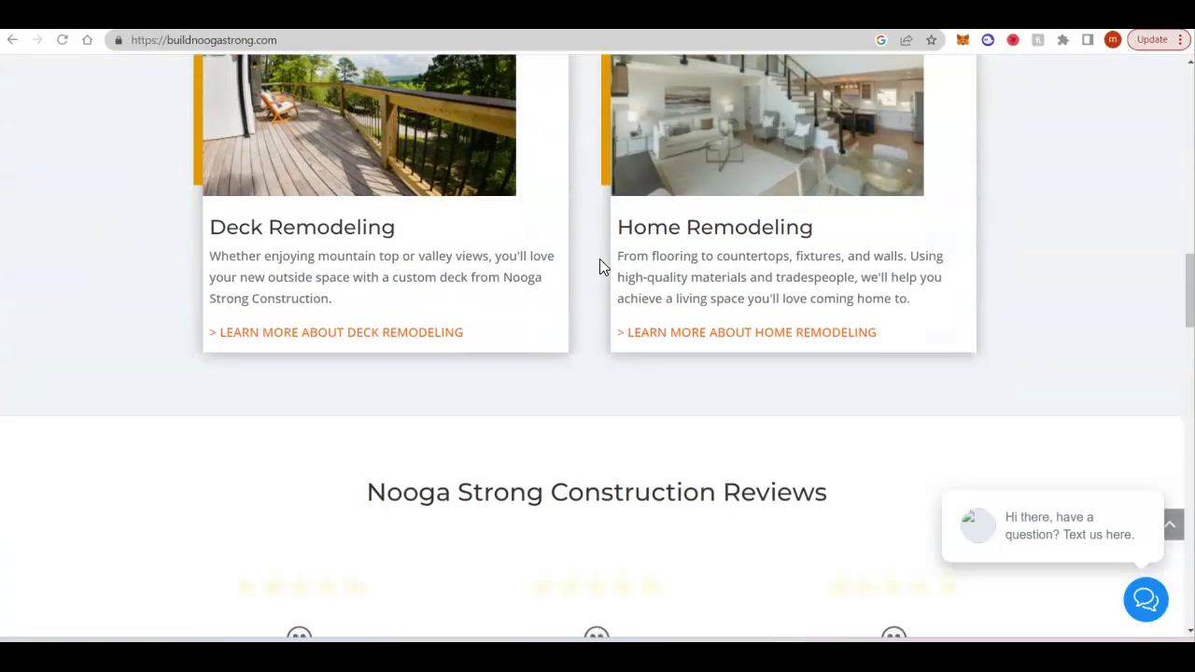
pyautogui.scroll(-10, 599, 265)
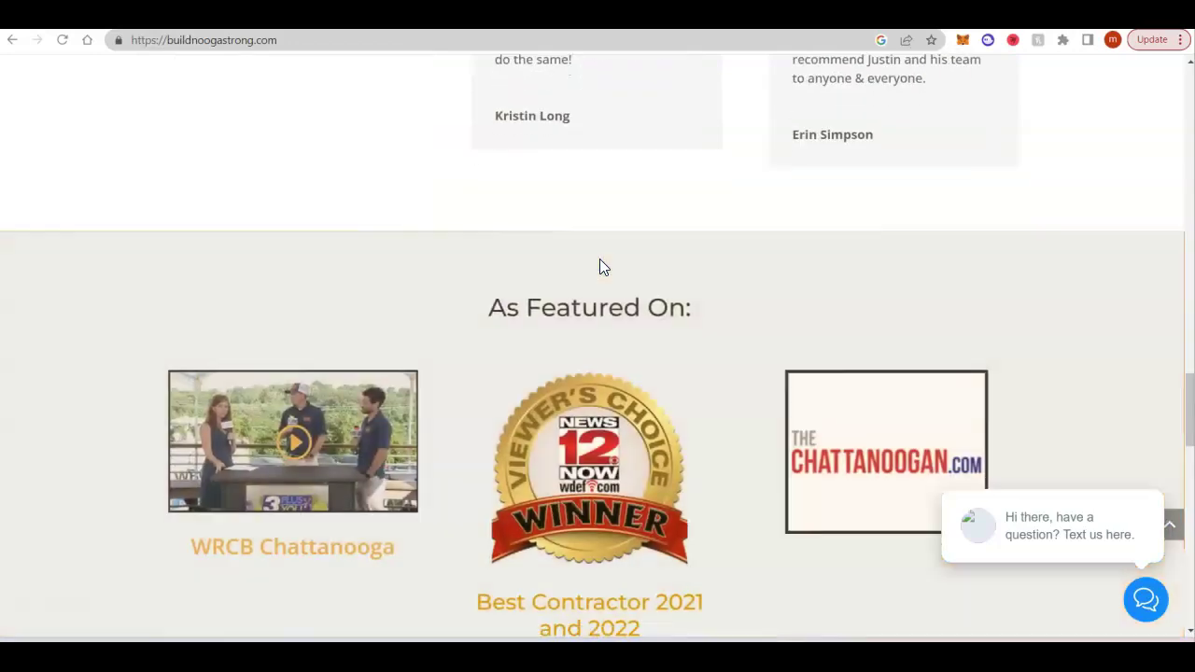
pyautogui.scroll(-10, 600, 258)
pyautogui.scroll(14, 599, 258)
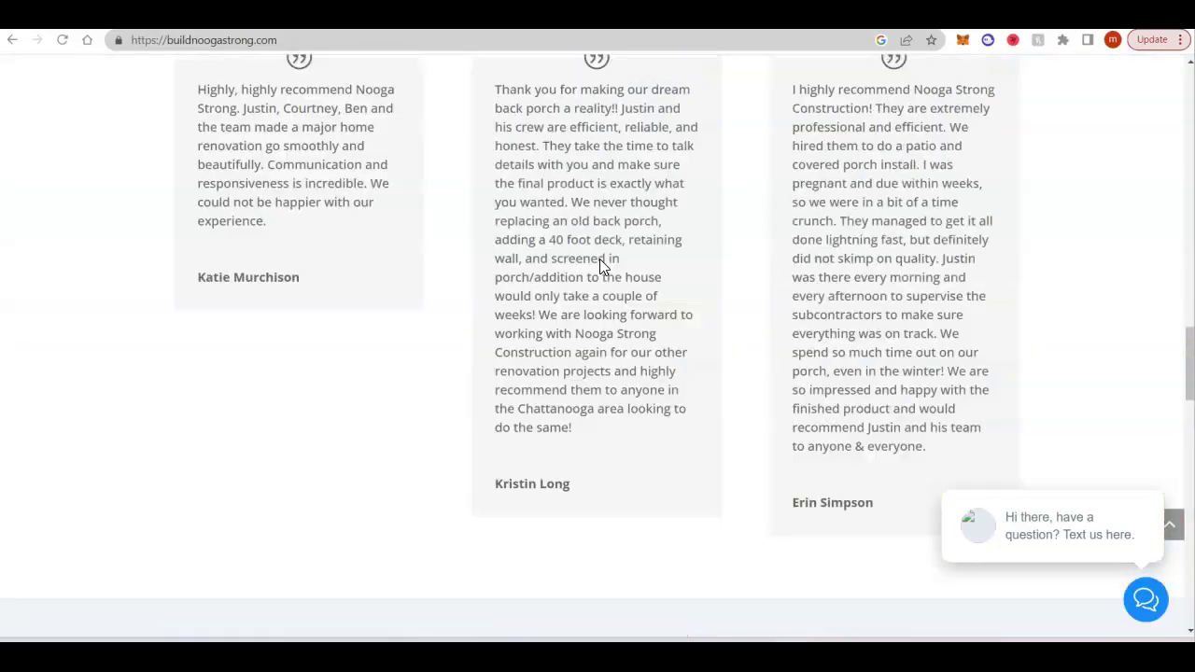
pyautogui.scroll(15, 600, 259)
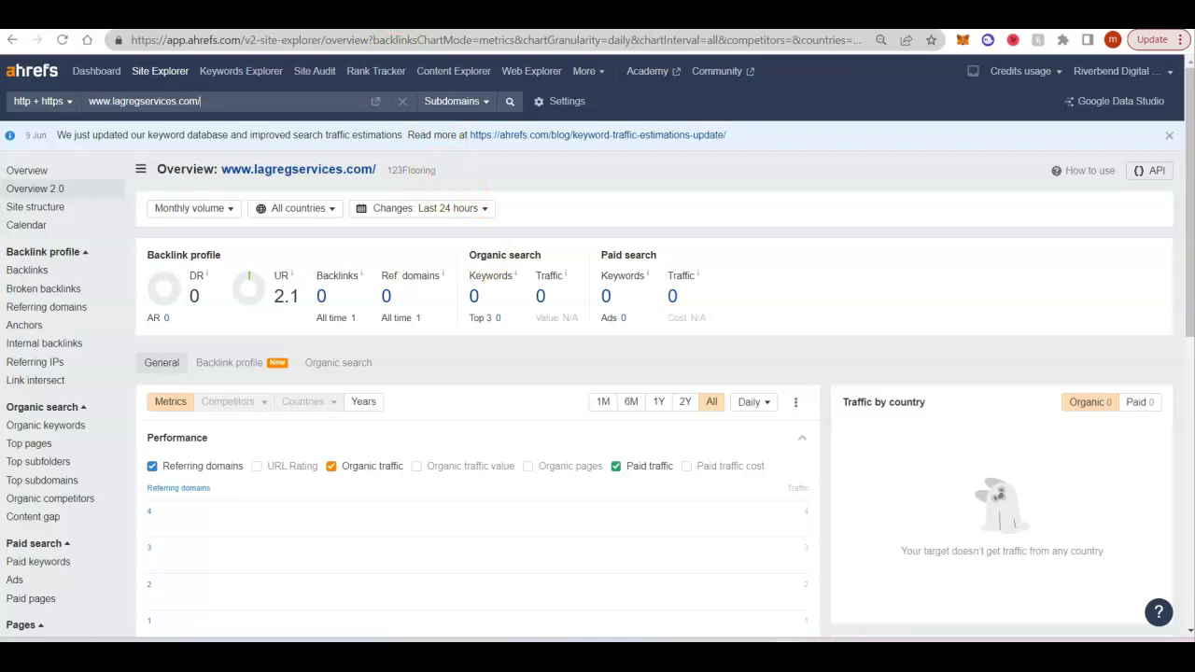
pyautogui.click(387, 71)
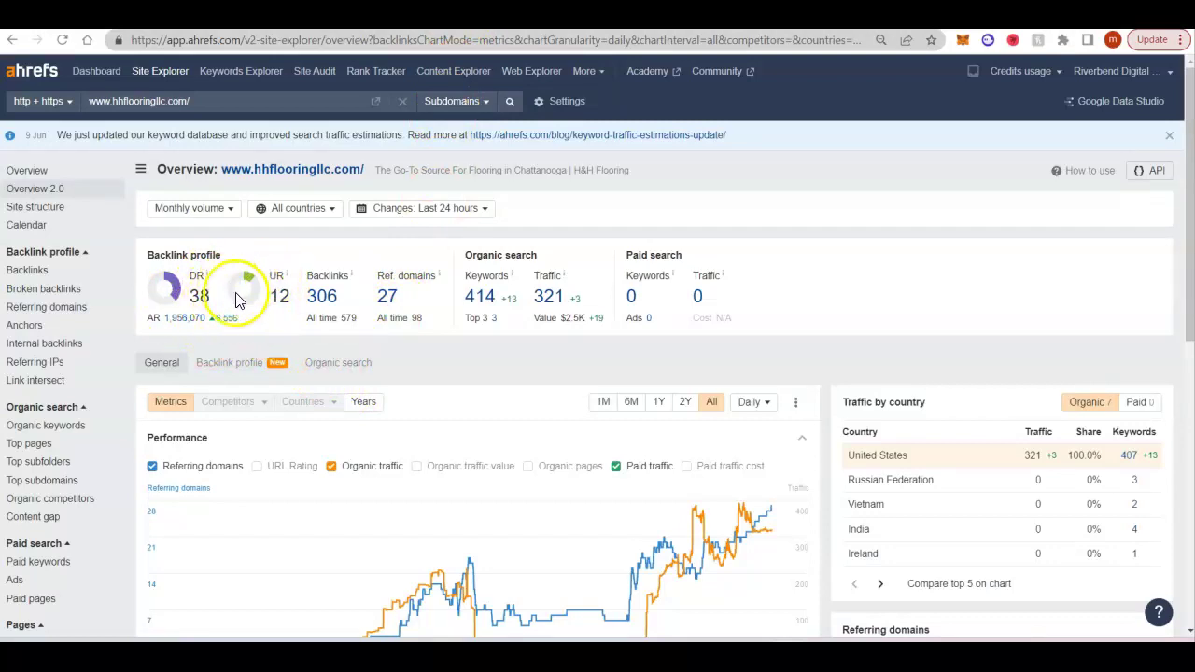
pyautogui.click(683, 28)
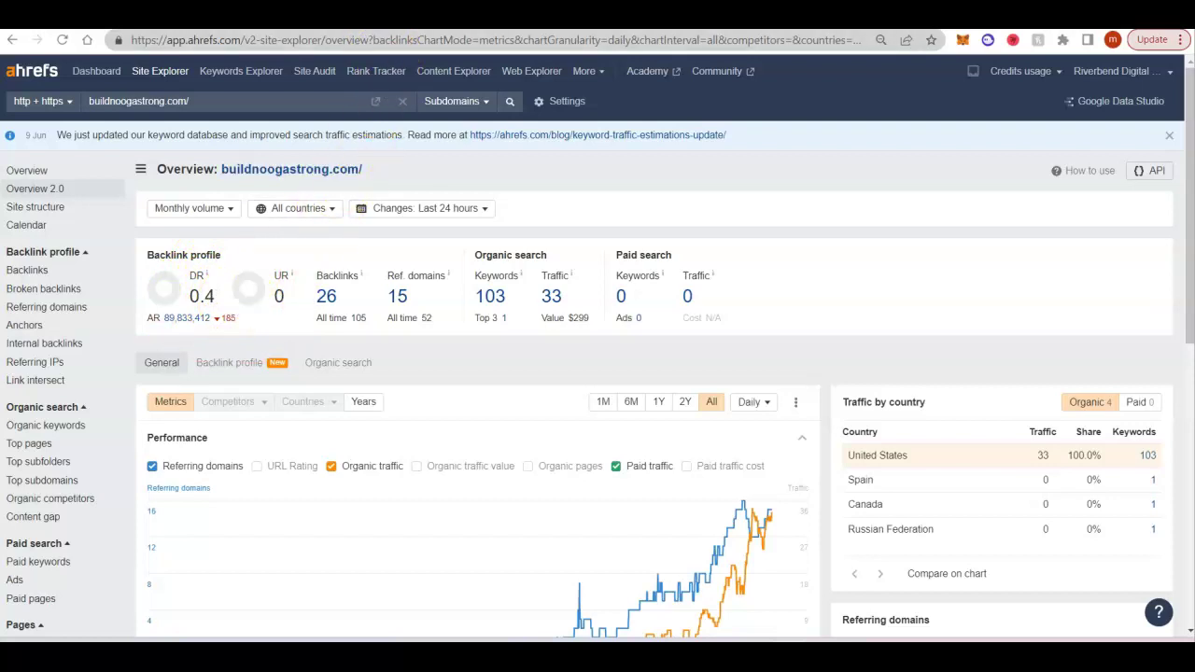
pyautogui.click(366, 17)
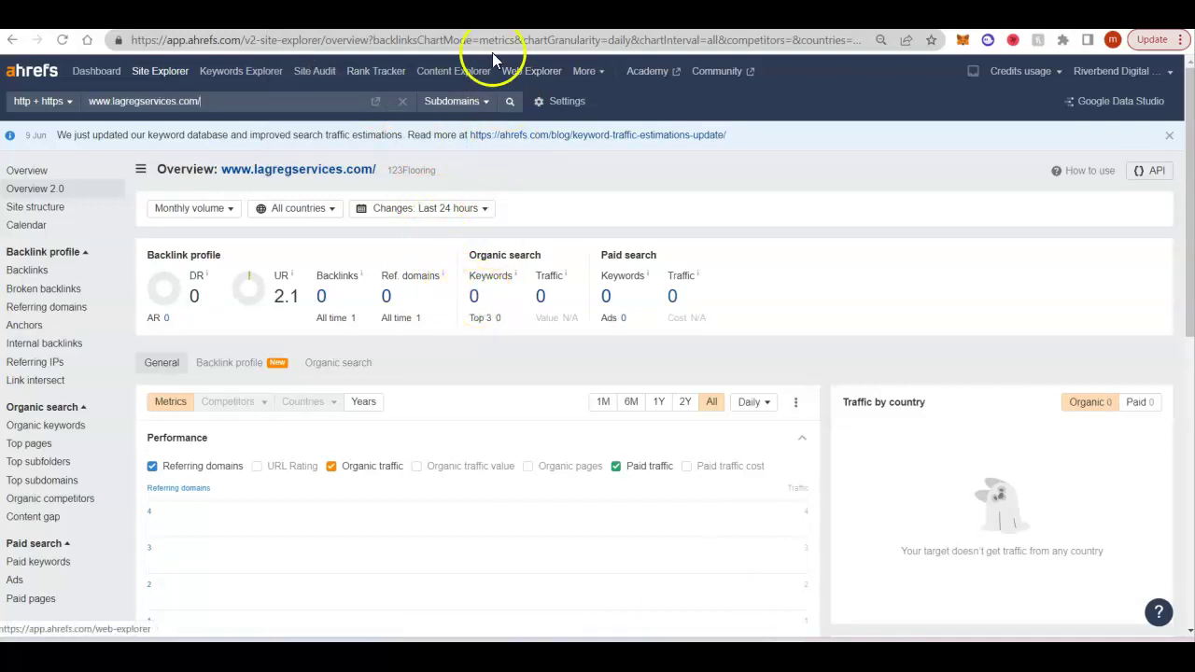
pyautogui.hotkey('ctrl', 'Tab')
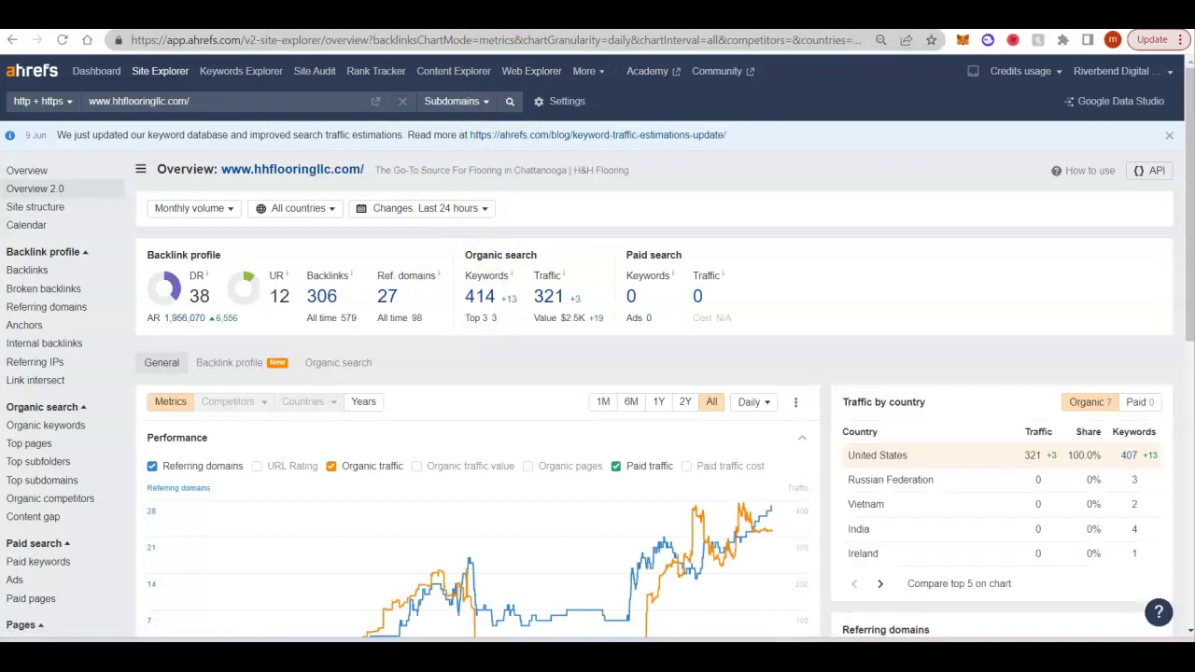
pyautogui.click(478, 298)
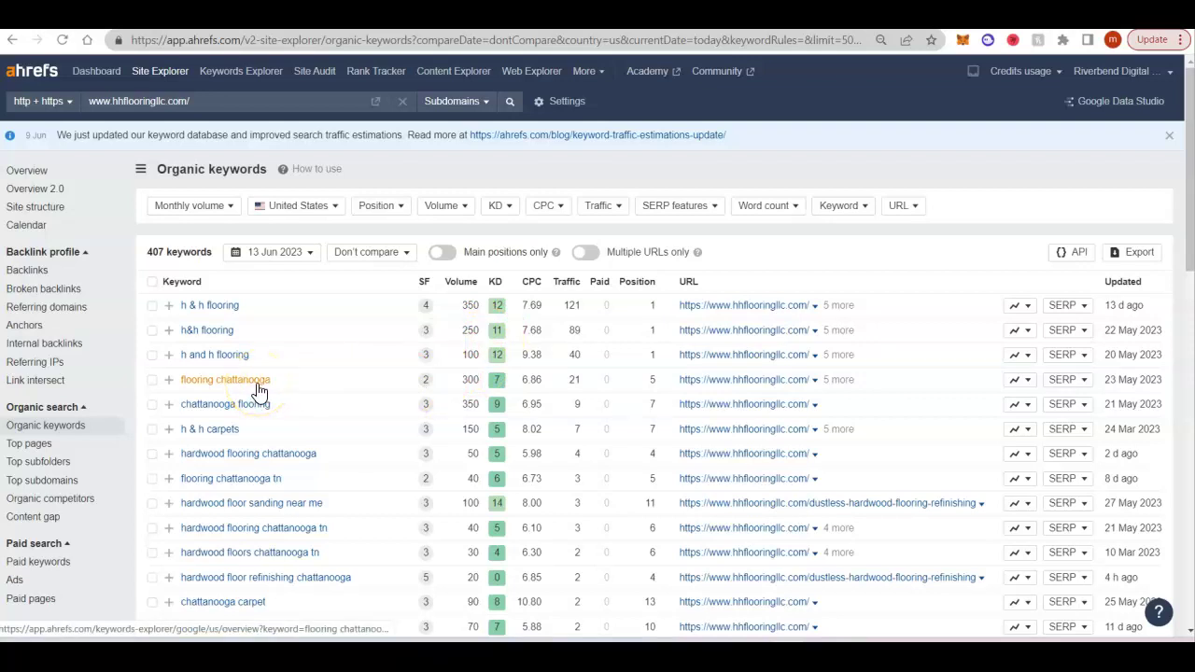
pyautogui.doubleClick(471, 380)
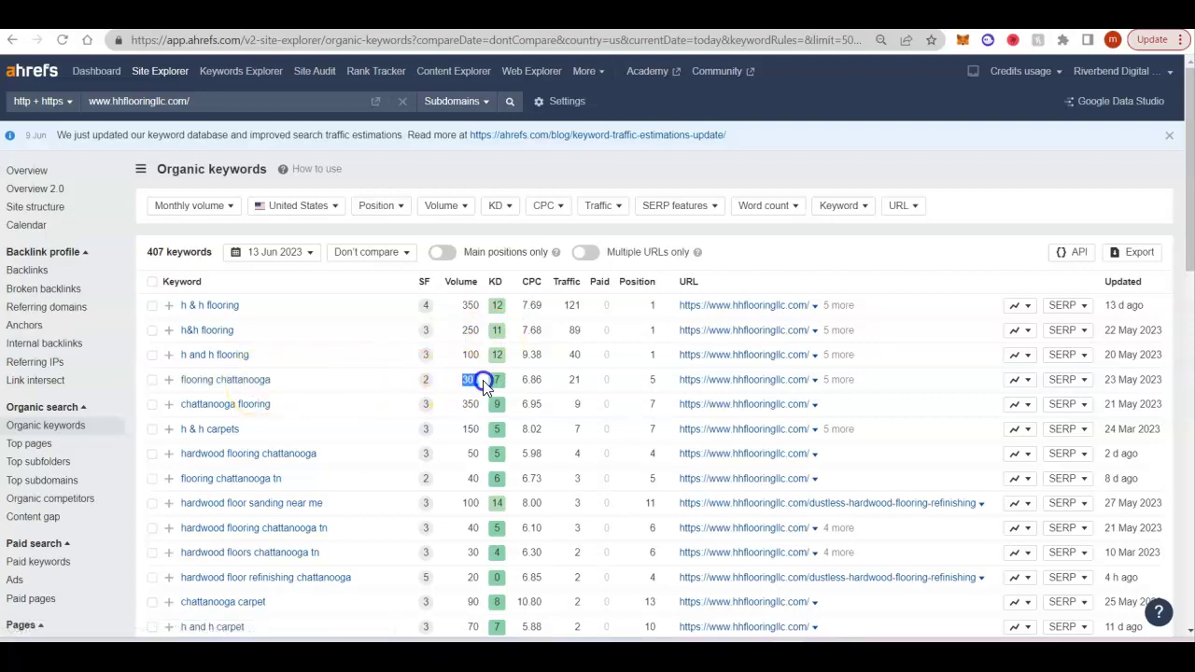
pyautogui.click(502, 380)
pyautogui.click(652, 383)
pyautogui.moveTo(652, 382); pyautogui.dragTo(572, 381)
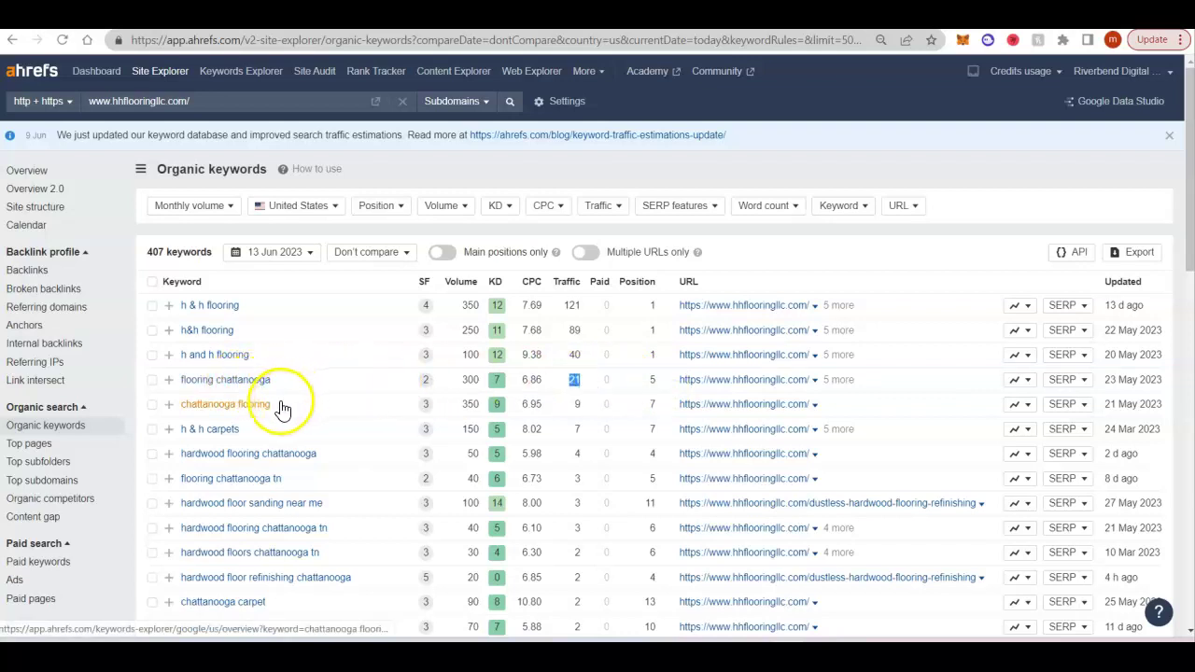
pyautogui.click(466, 404)
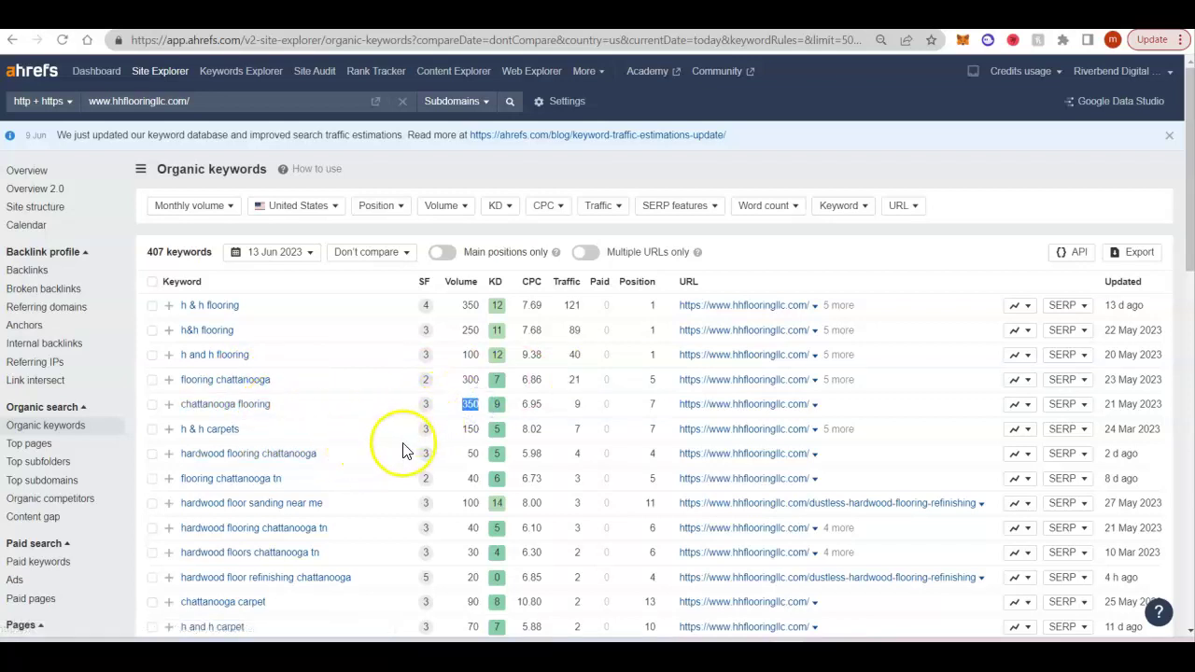
pyautogui.click(475, 455)
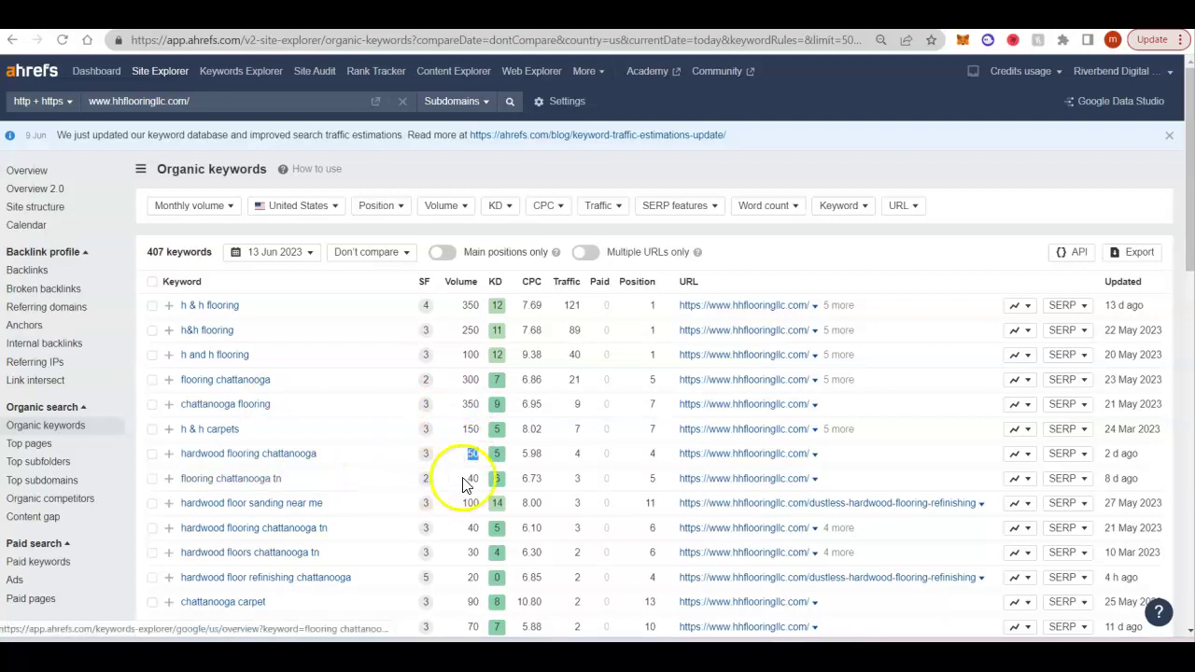
pyautogui.click(472, 479)
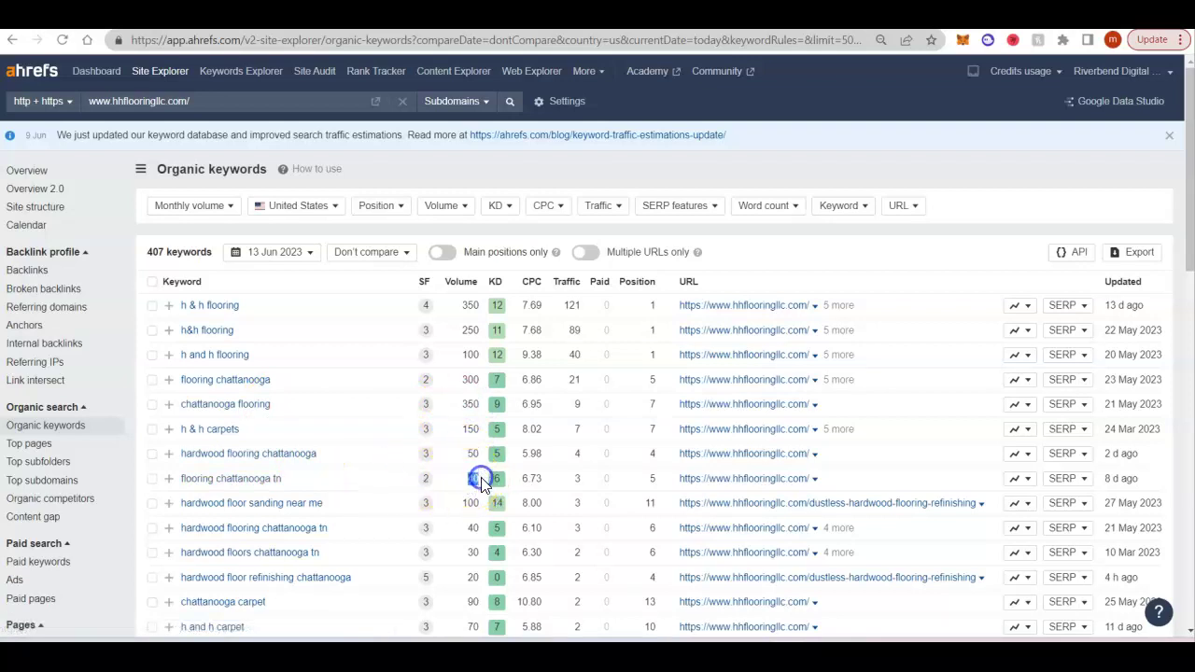
pyautogui.scroll(-1, 478, 480)
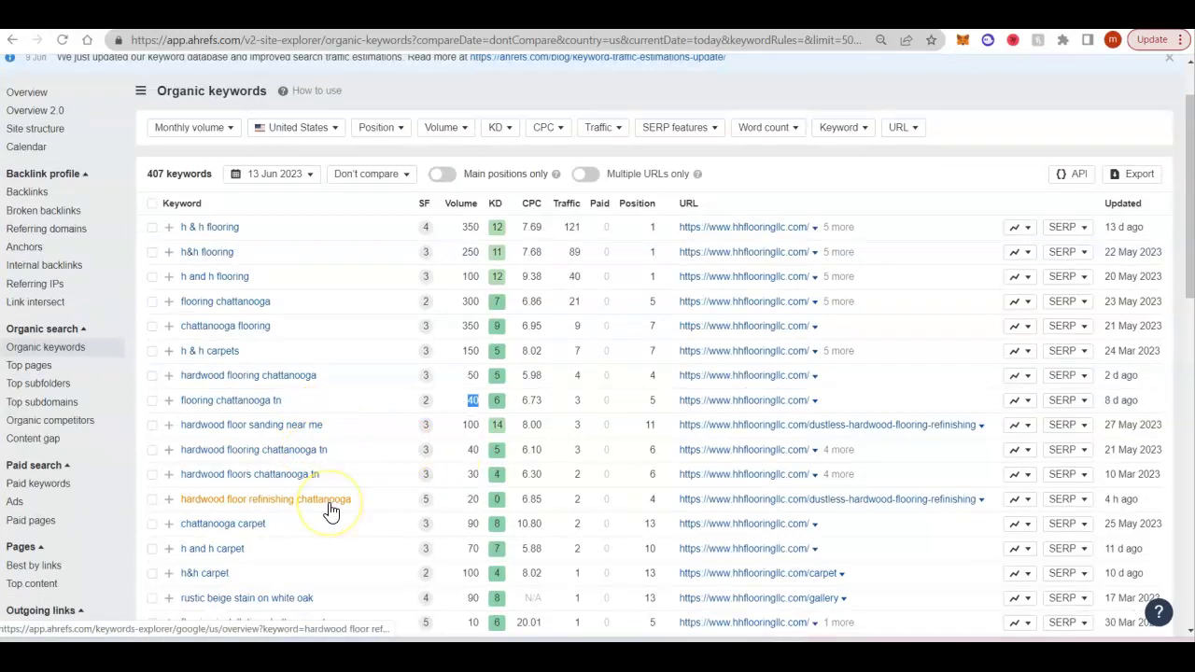
pyautogui.click(497, 499)
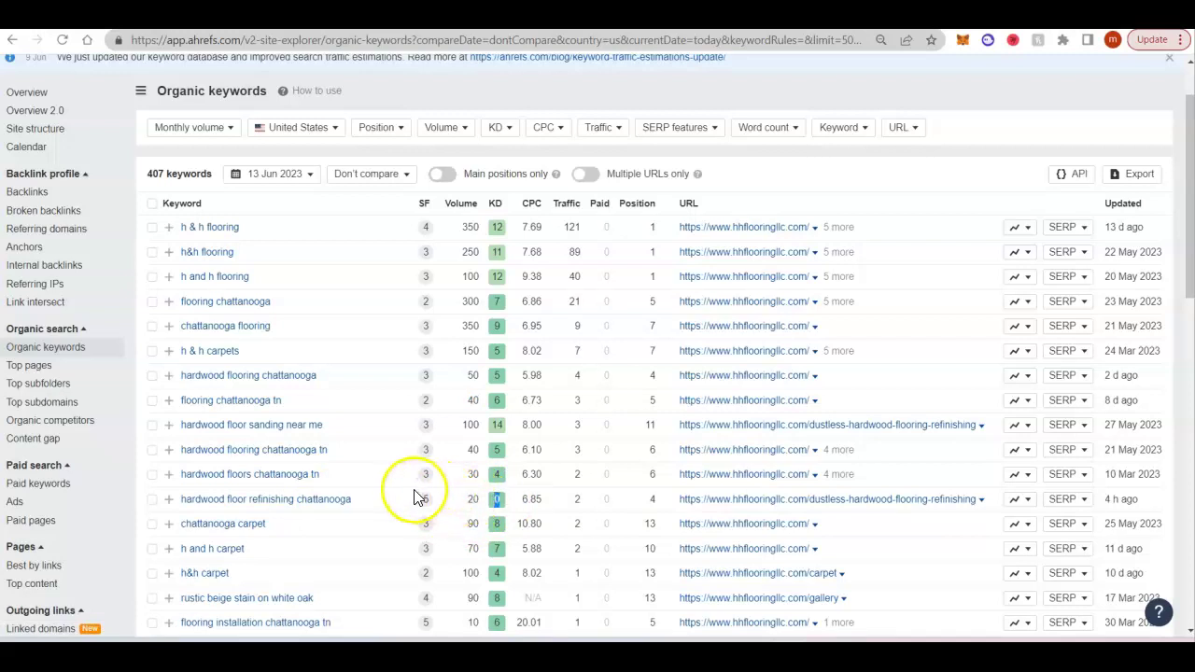
pyautogui.scroll(-1, 421, 494)
pyautogui.scroll(-1, 419, 495)
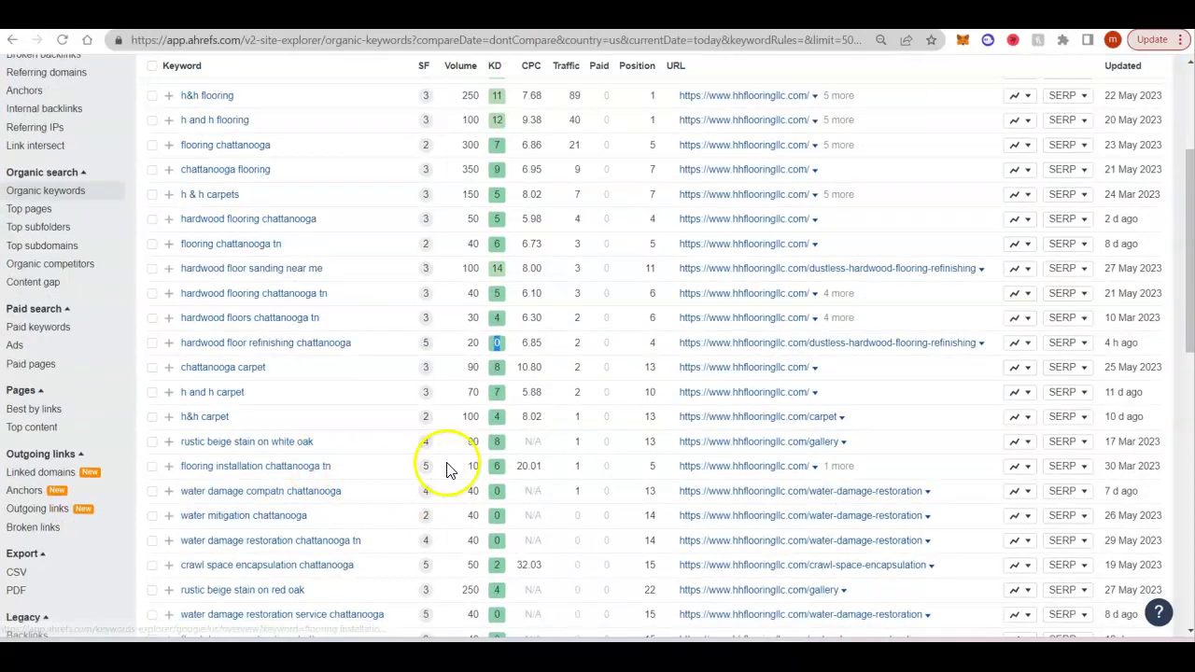
pyautogui.scroll(3, 440, 467)
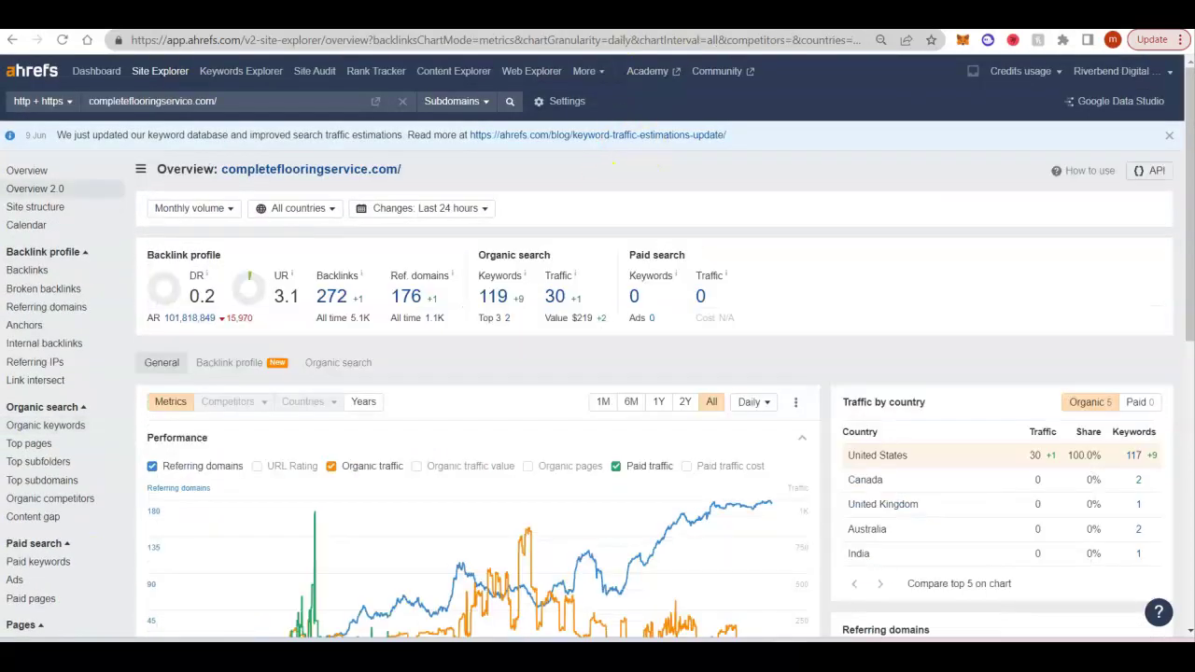
# Step: Review the organic keywords reports for completeflooringservice.com and buildnoogastrong.com, including the search volume of "chattanooga bathroom remodel"
pyautogui.click(495, 296)
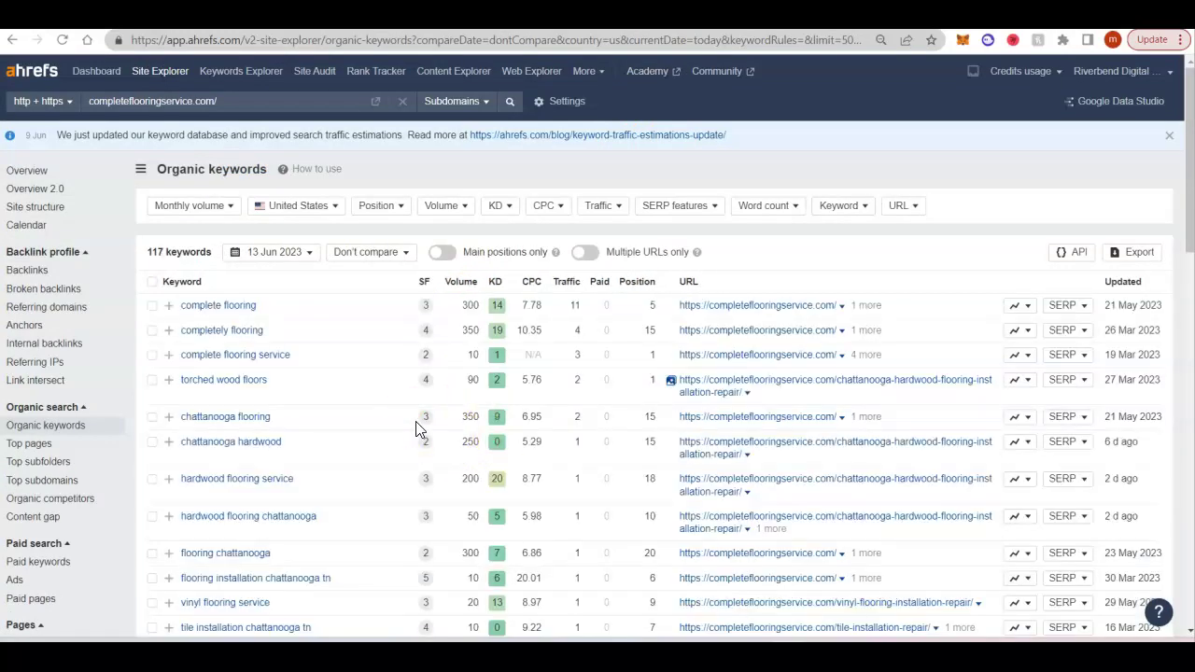
pyautogui.scroll(-1, 417, 428)
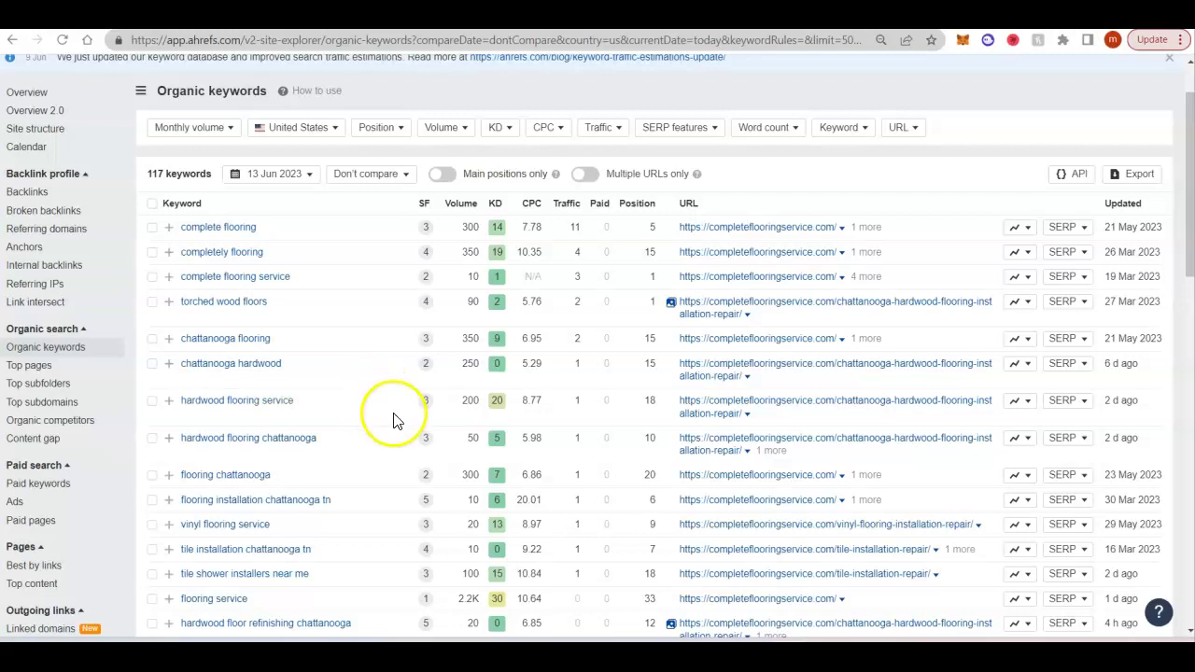
pyautogui.hotkey('alt', 'Left')
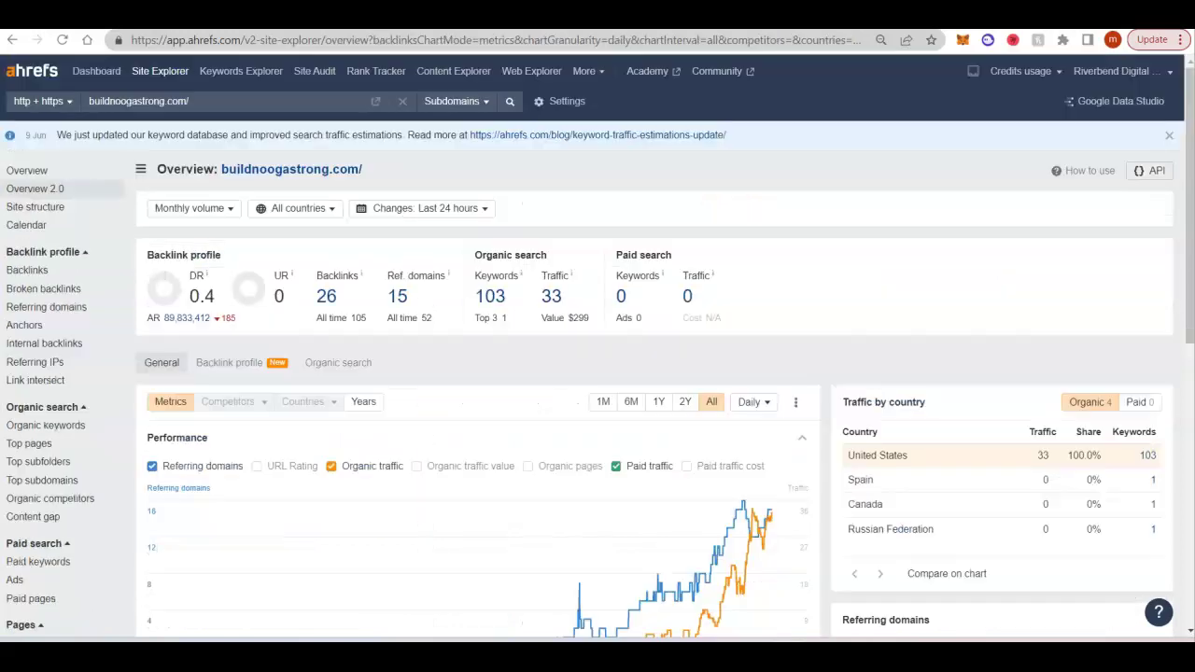
pyautogui.click(492, 297)
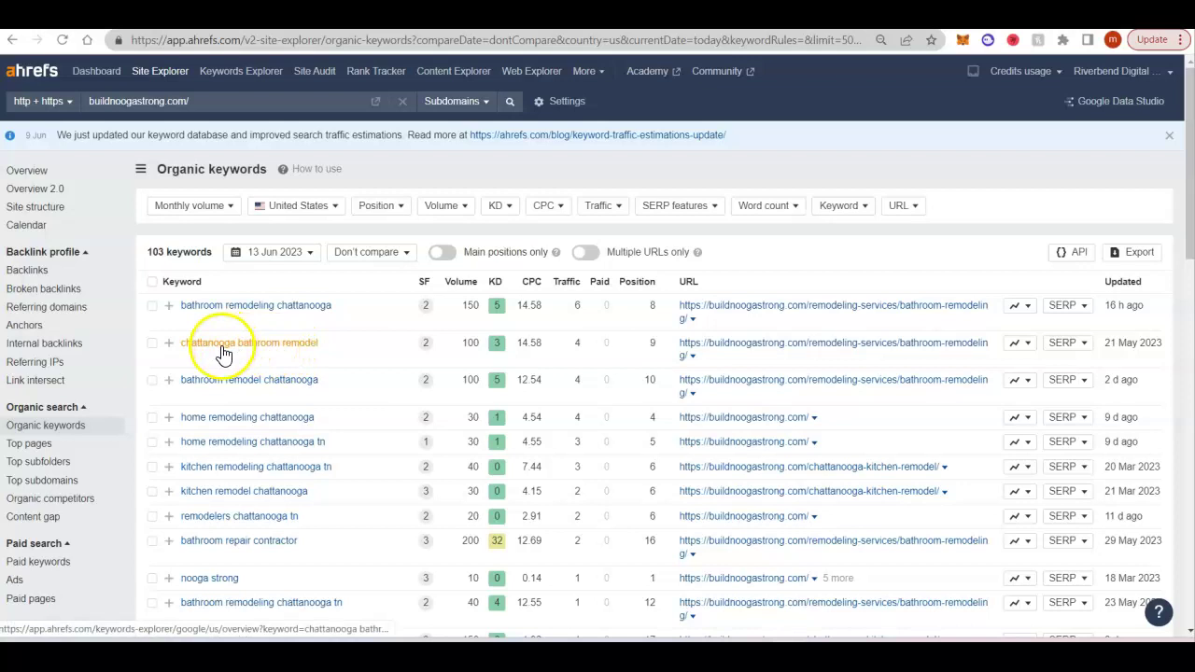
pyautogui.doubleClick(475, 343)
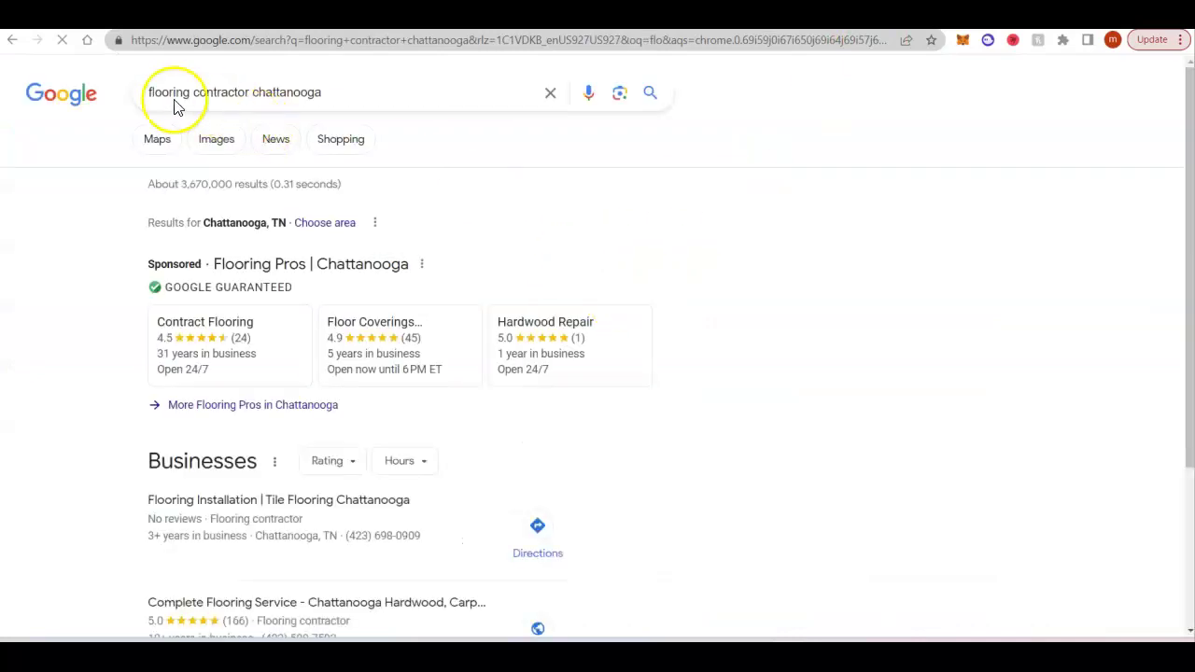
# Step: In the Google results for "flooring contractor chattanooga", open the Flooring Installation | Tile Flooring Chattanooga business profile and examine its details and reviews
pyautogui.scroll(-1, 551, 350)
pyautogui.scroll(-2, 551, 350)
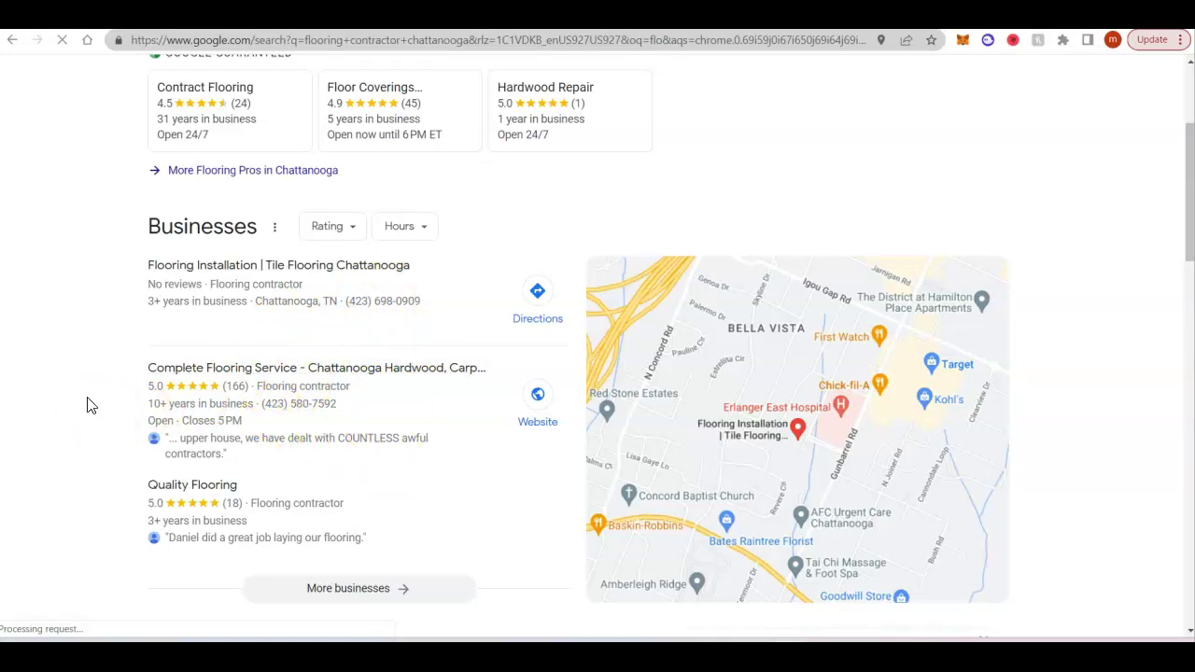
pyautogui.click(279, 268)
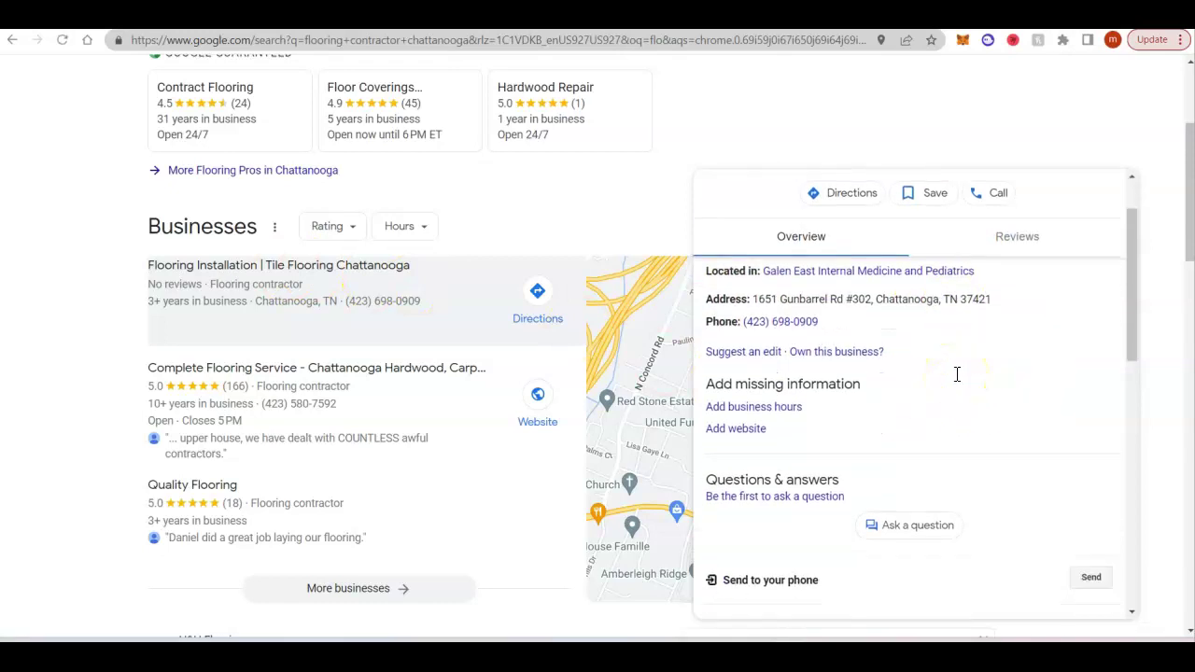
pyautogui.scroll(-5, 956, 375)
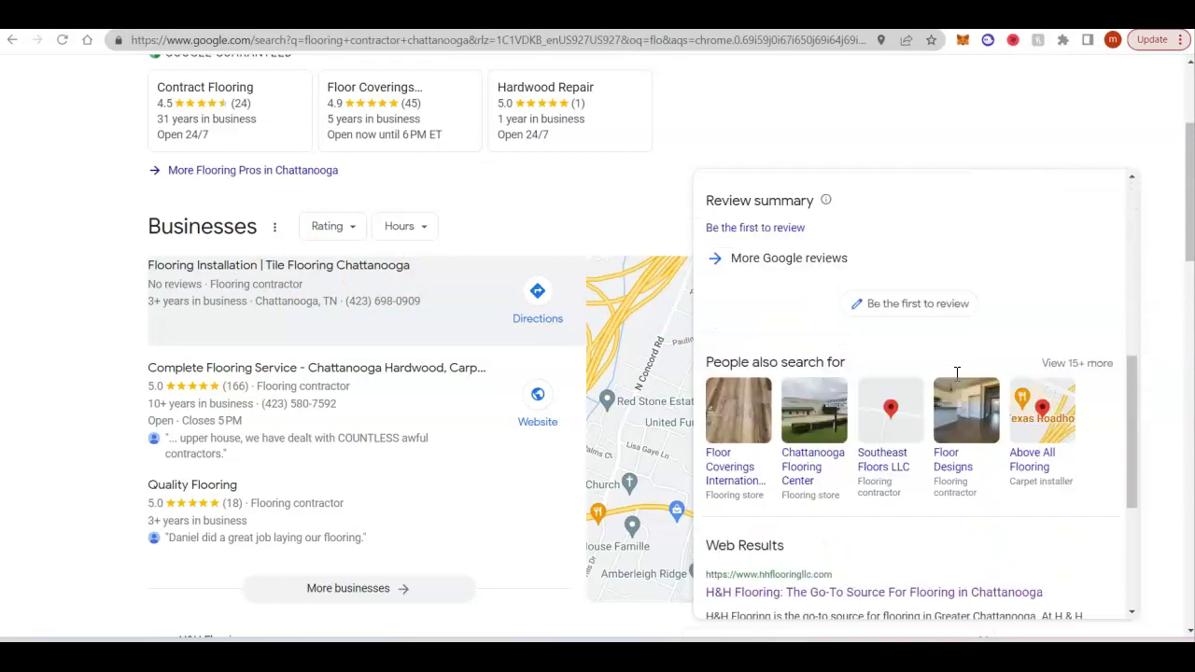
pyautogui.scroll(4, 957, 375)
pyautogui.scroll(2, 956, 374)
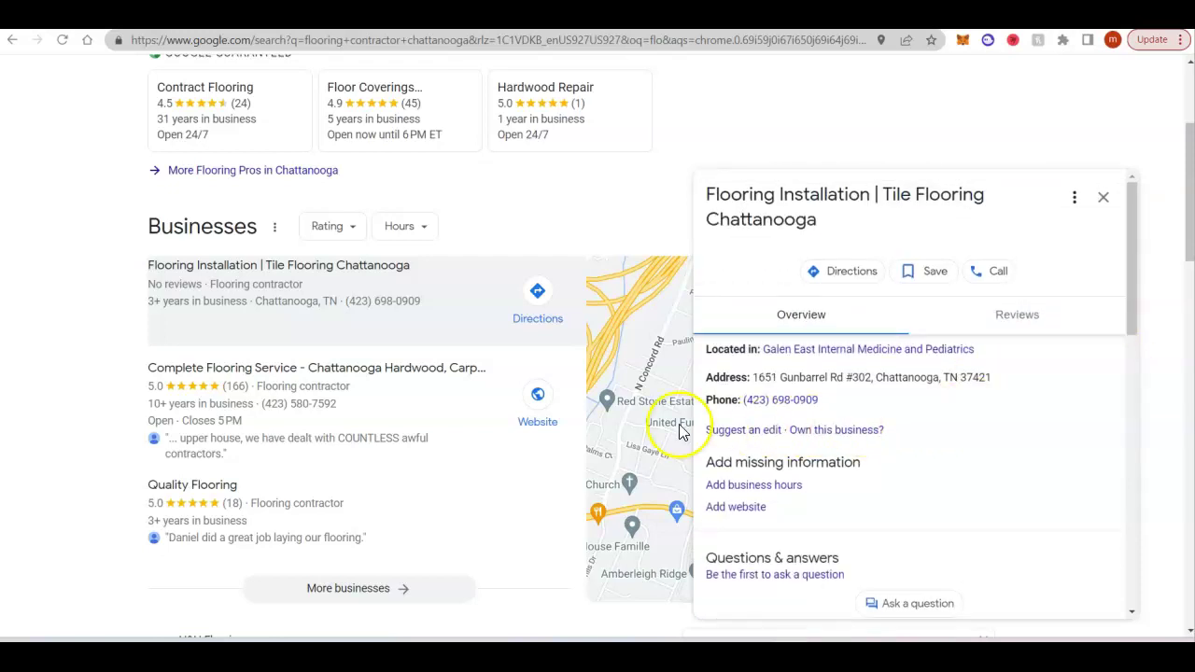
pyautogui.scroll(-5, 855, 485)
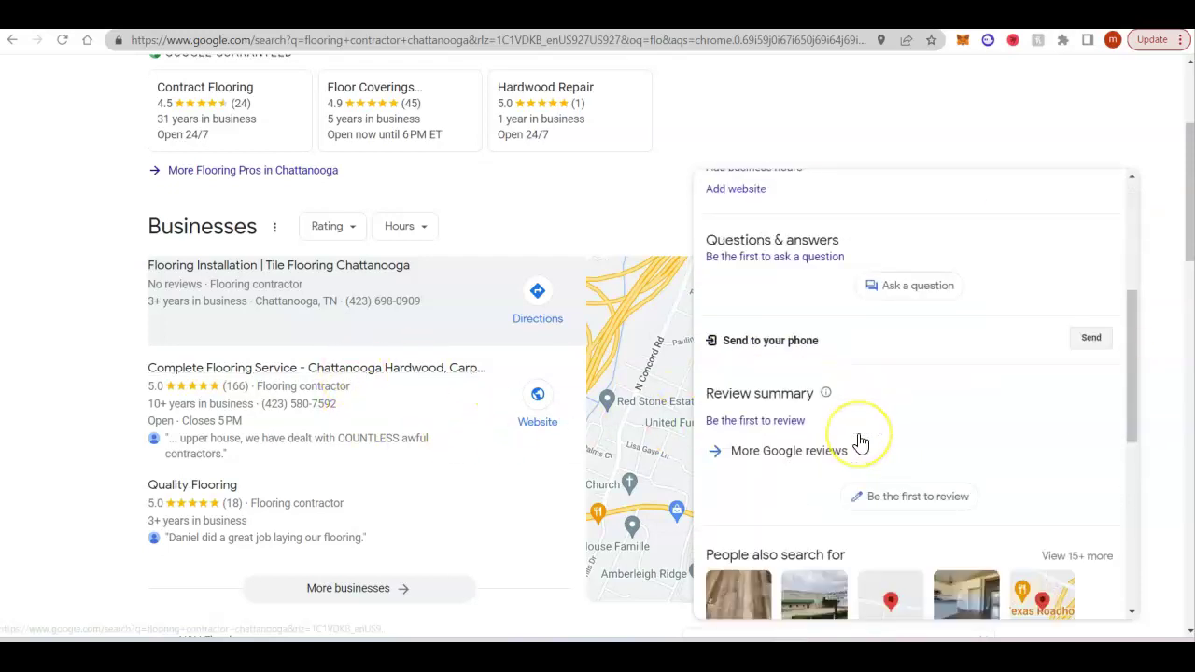
pyautogui.scroll(5, 858, 443)
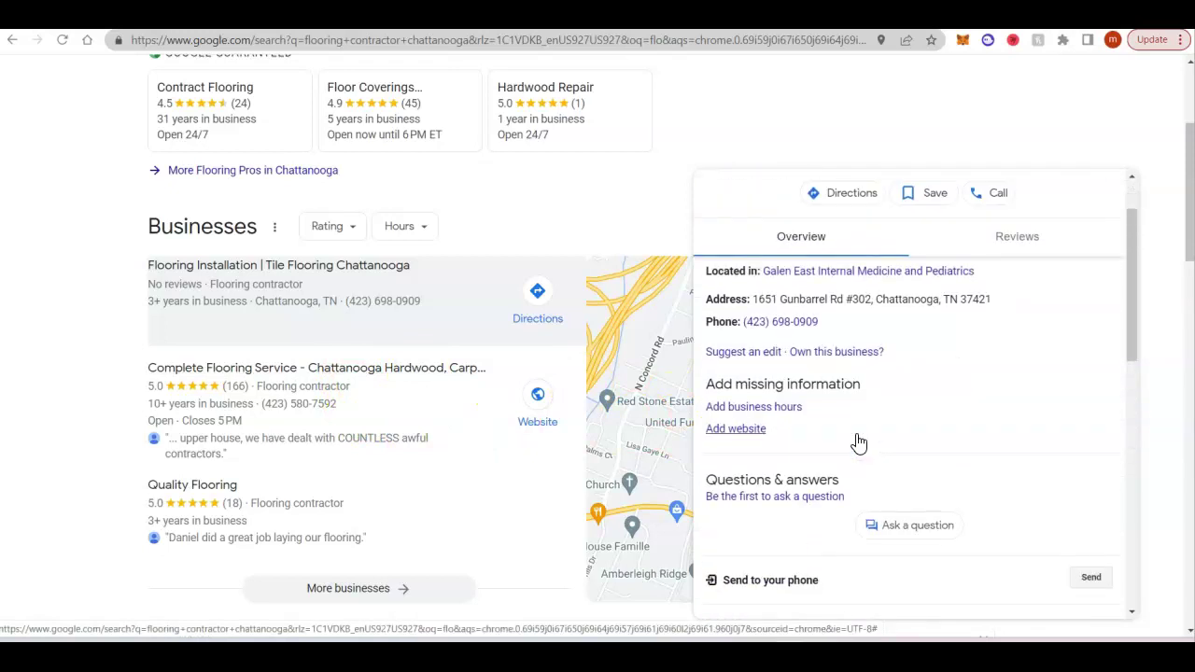
# Step: Open the Complete Flooring Service business profile and review its photos, review summary and web results
pyautogui.click(340, 397)
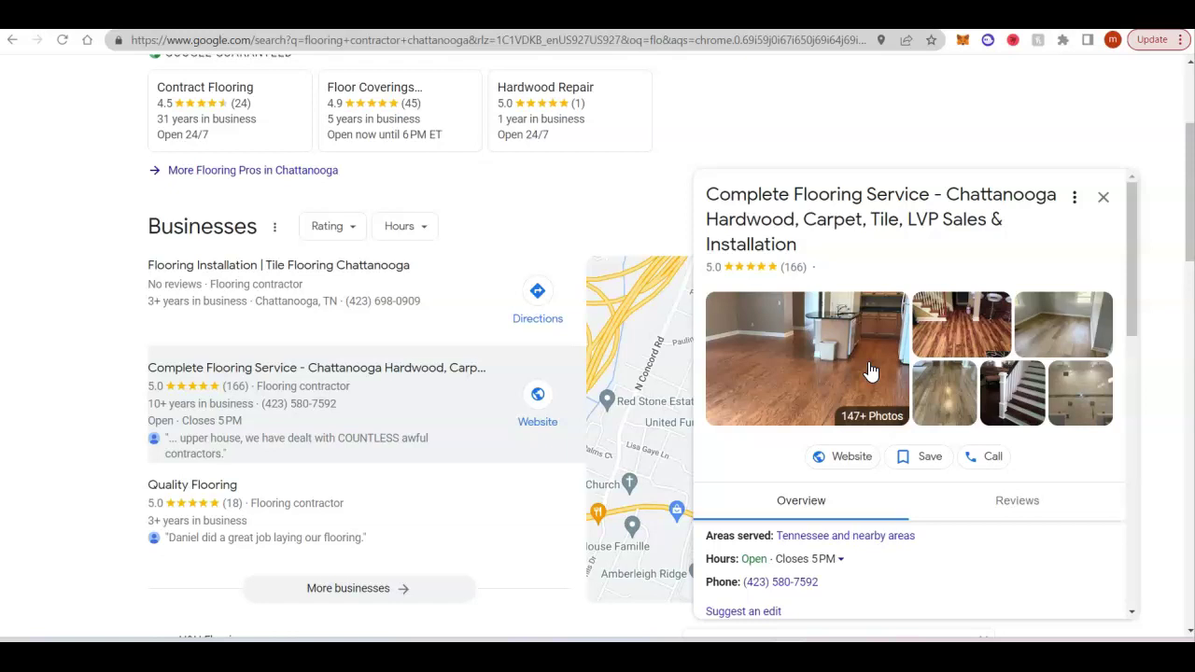
pyautogui.scroll(-5, 887, 383)
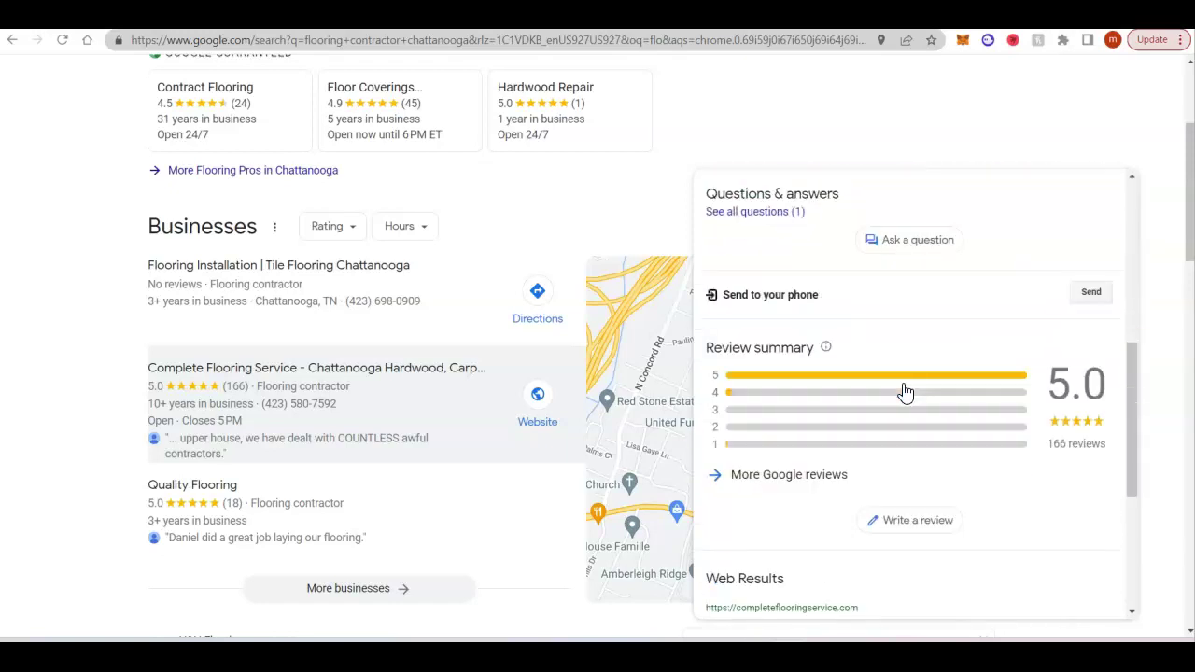
pyautogui.scroll(-4, 905, 392)
pyautogui.scroll(6, 904, 392)
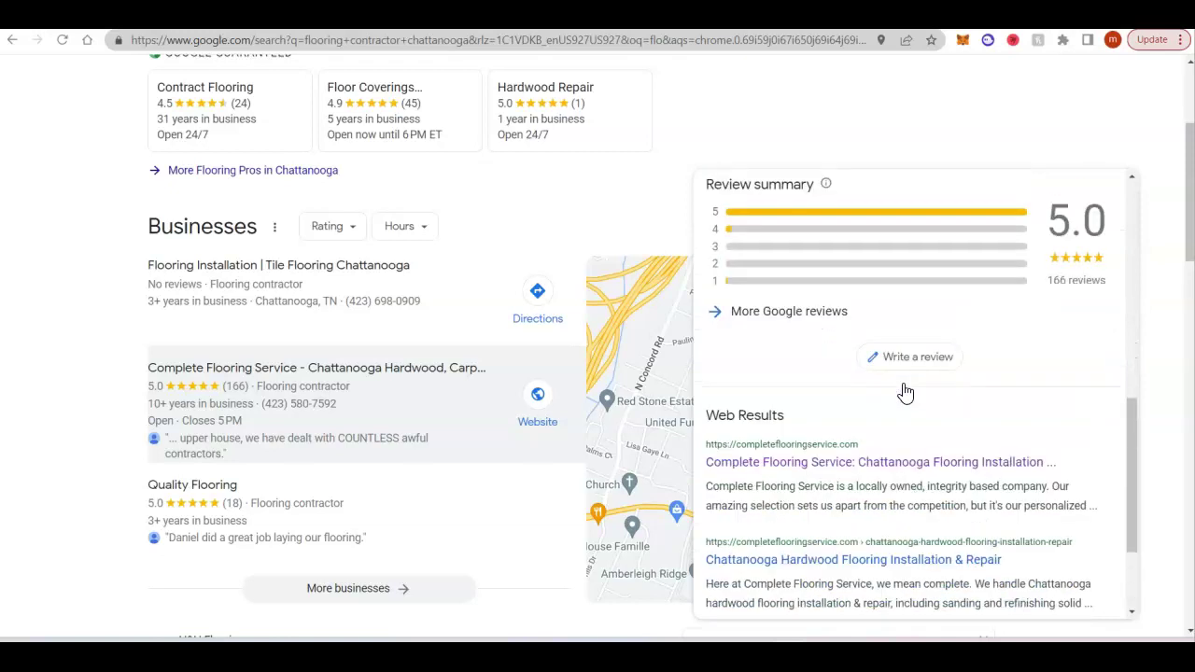
# Step: Open the Quality Flooring business profile, read its reviews and full business description, and compare it with the surrounding search results
pyautogui.click(238, 494)
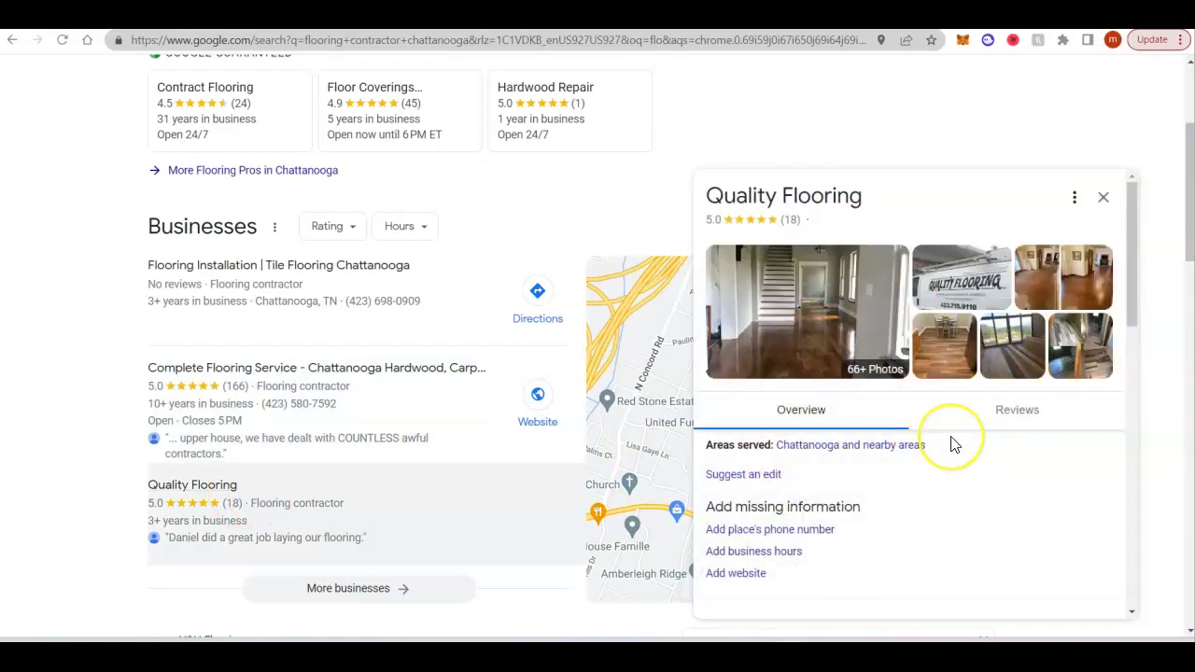
pyautogui.scroll(-5, 952, 444)
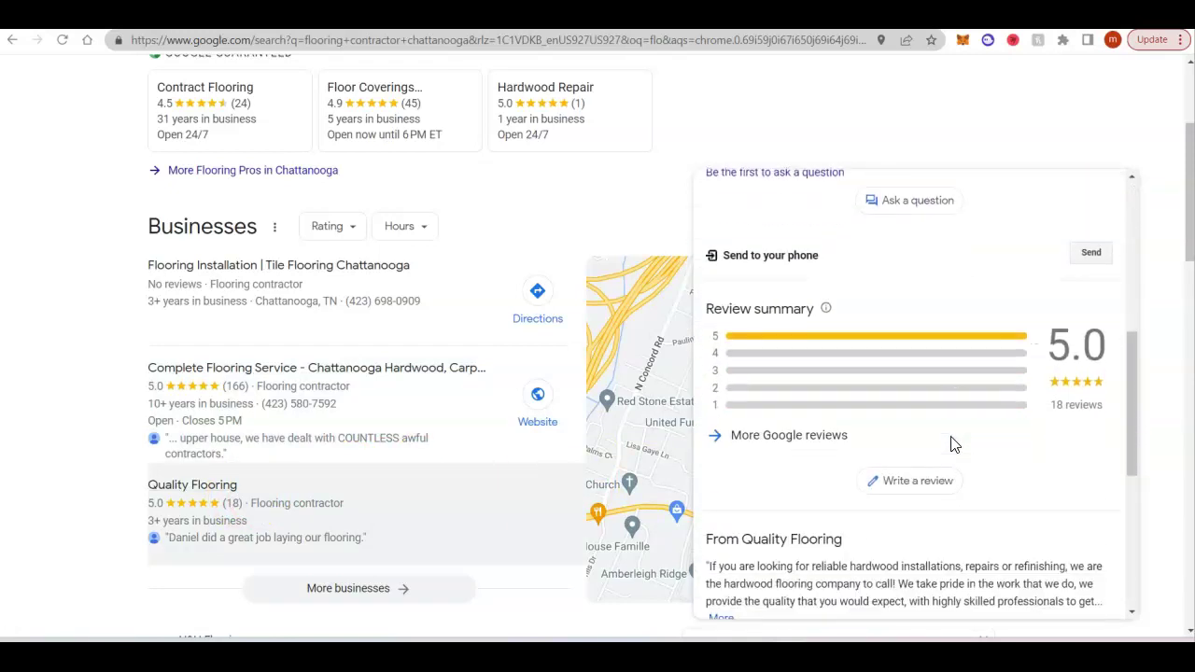
pyautogui.click(721, 462)
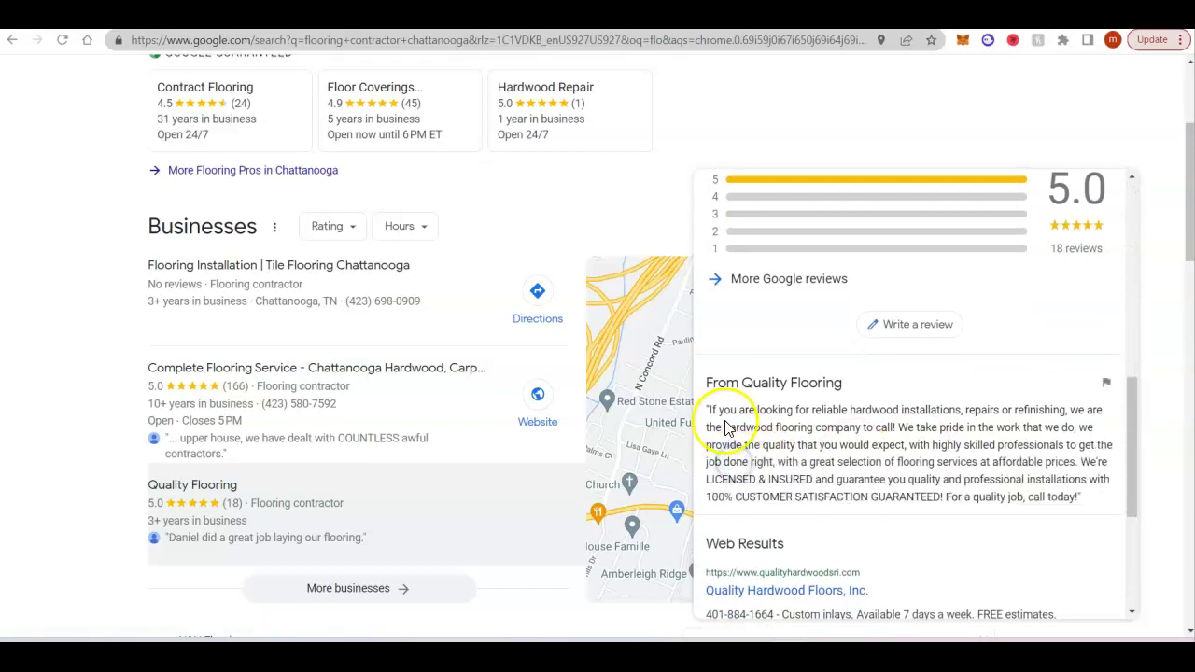
pyautogui.moveTo(708, 411); pyautogui.dragTo(1083, 496)
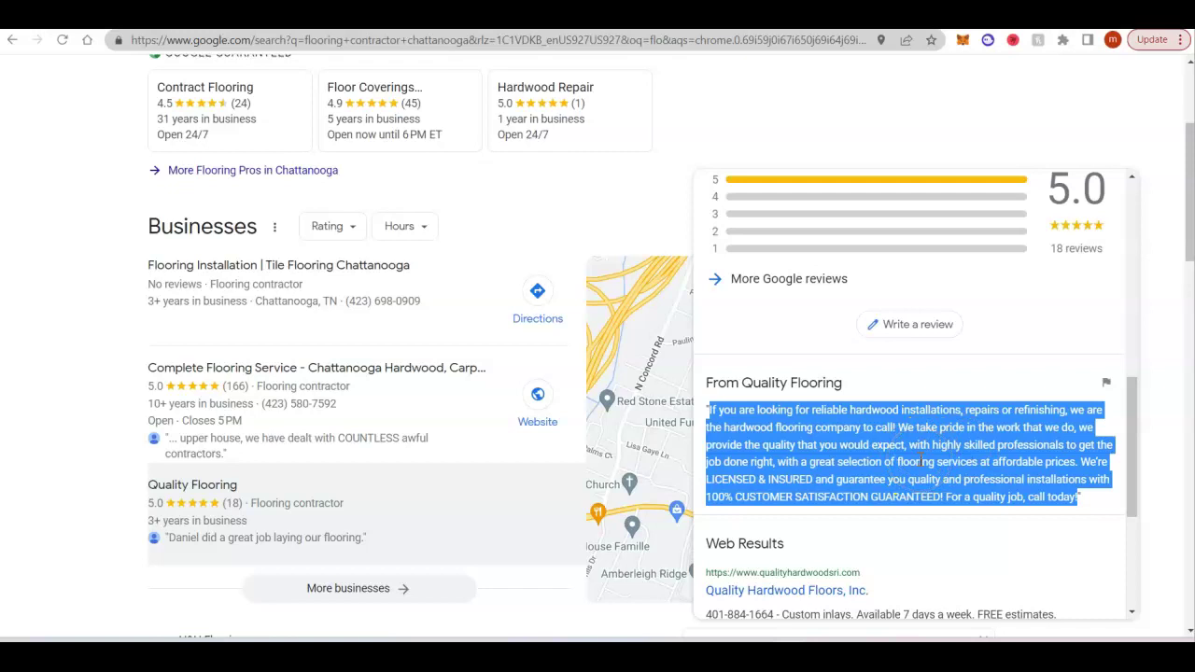
pyautogui.click(942, 442)
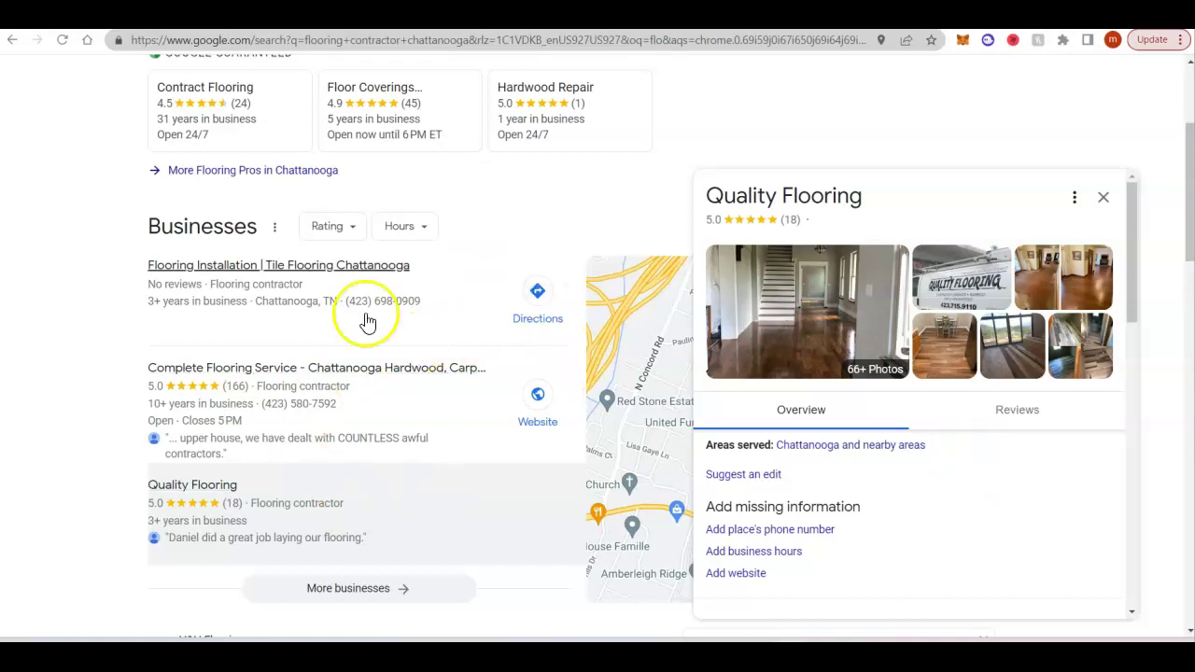
pyautogui.scroll(-3, 120, 379)
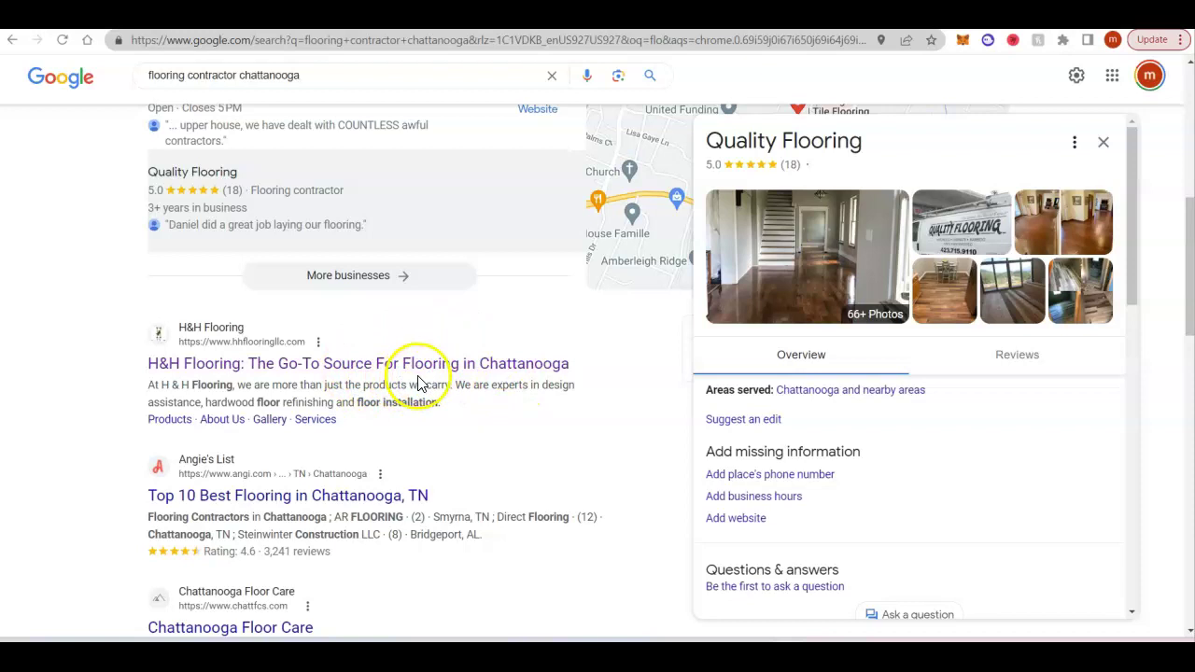
pyautogui.scroll(2, 617, 401)
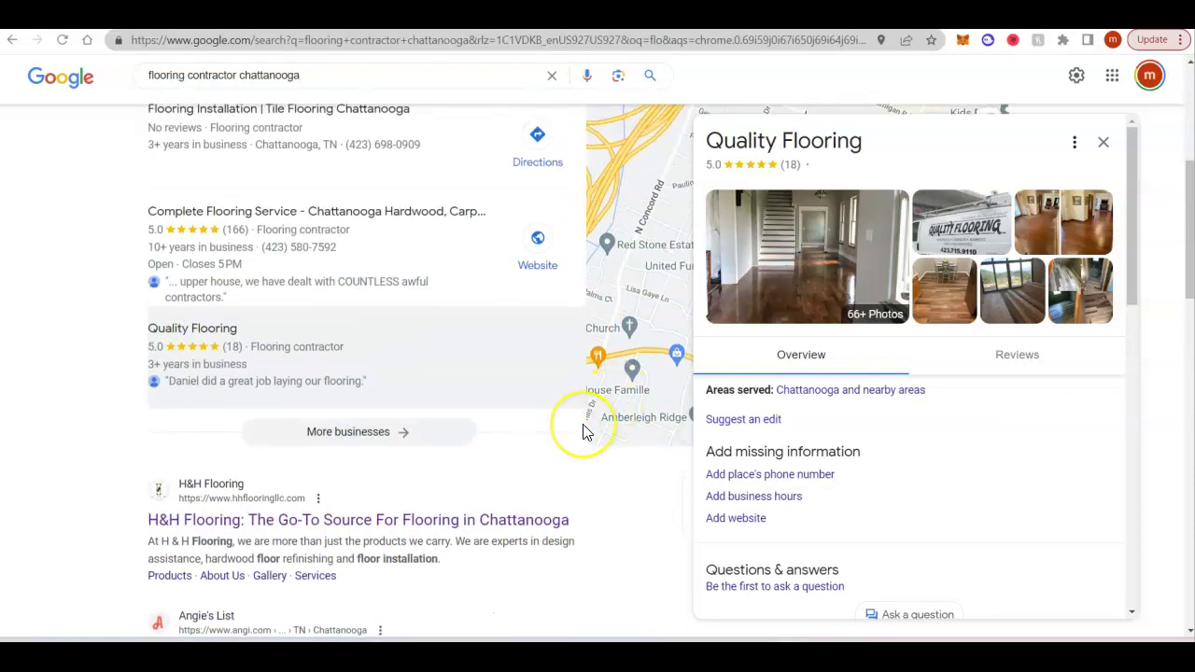